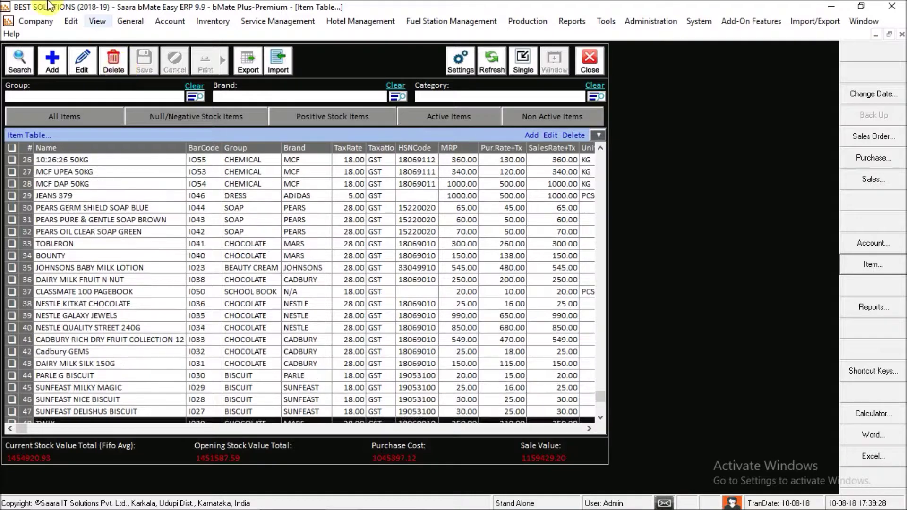
- Add a new item named "Kohinoor Basmati Rice 1 KG" with barcode 1033 to the item table
{"action": "left_click", "coordinate": [47, 63]}
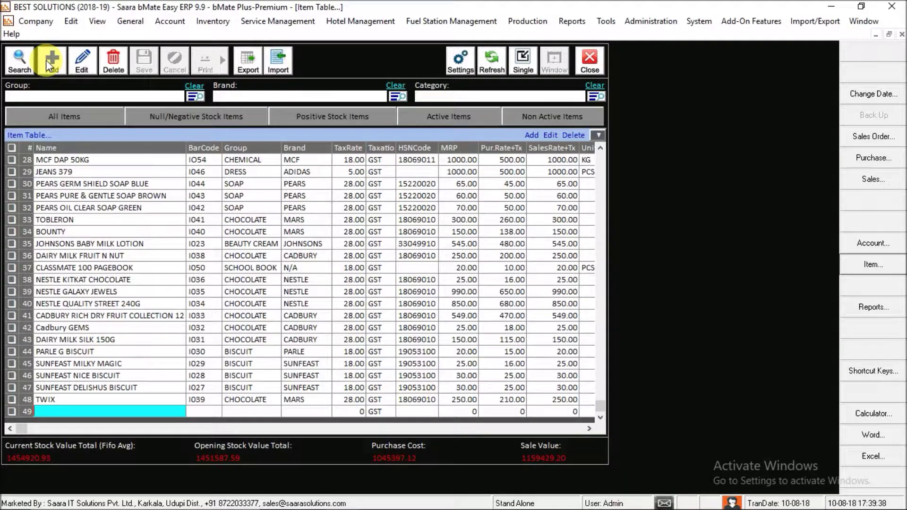
{"action": "type", "text": "Kohi"}
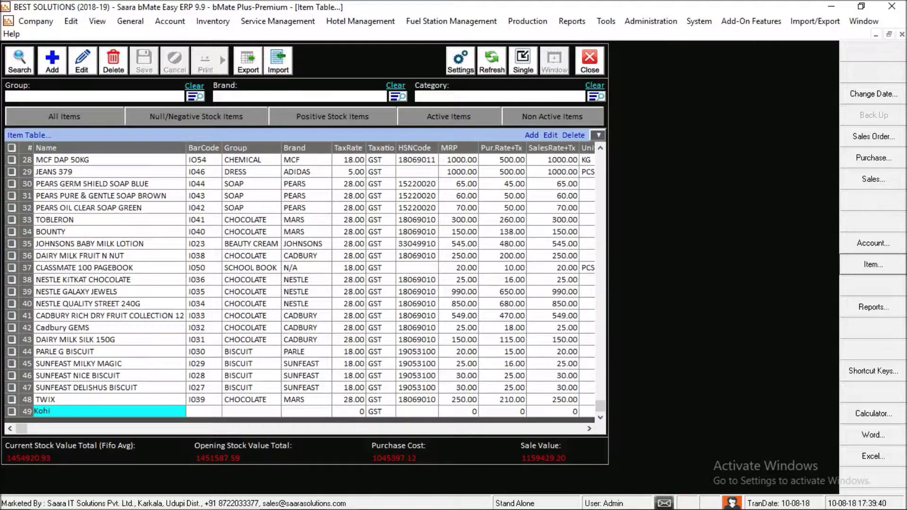
{"action": "type", "text": "noor Basmati Rice 1 KG"}
{"action": "key", "text": "Tab"}
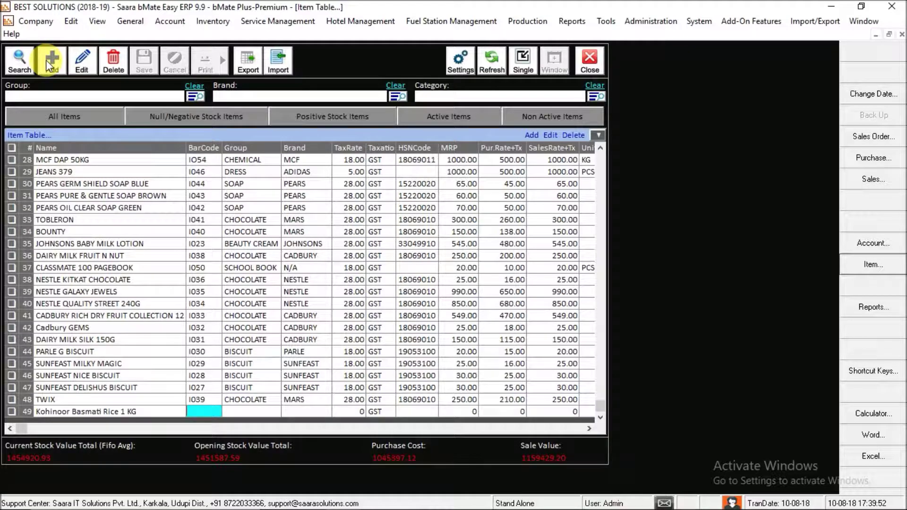
{"action": "type", "text": "1033"}
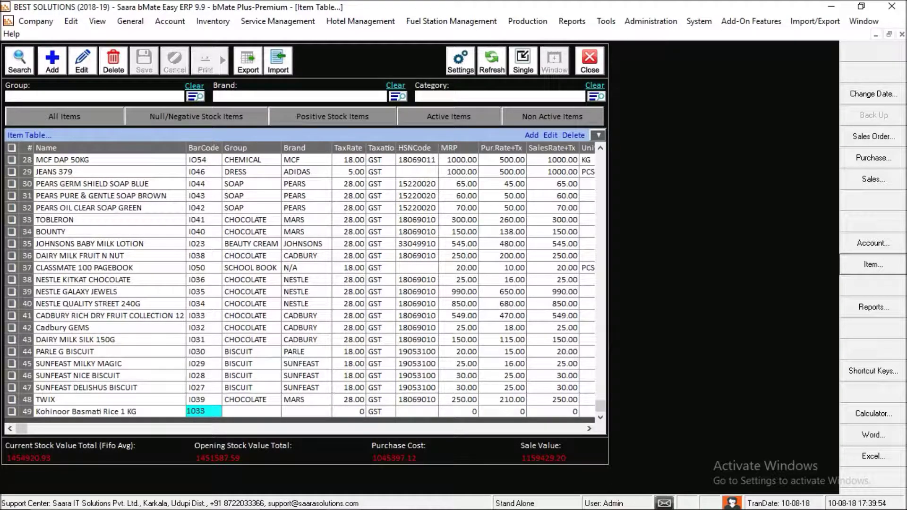
{"action": "key", "text": "Return"}
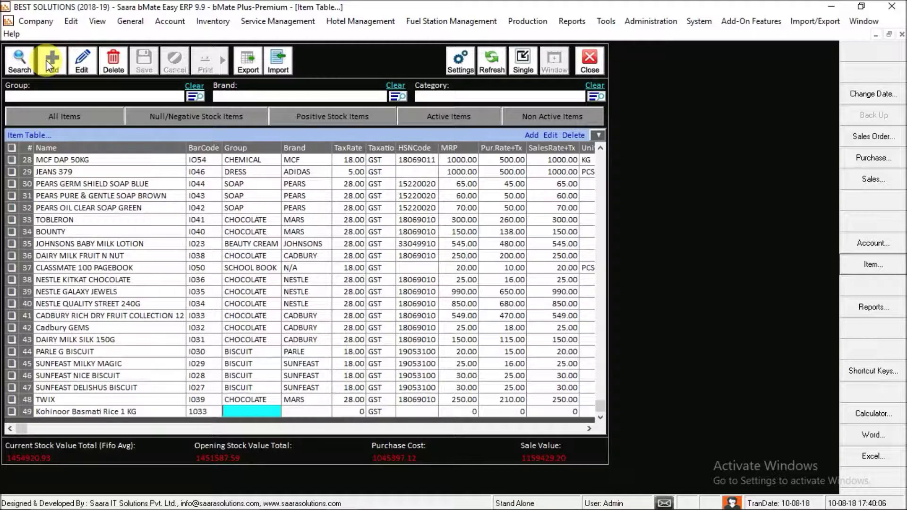
- Look through the existing item groups available for the new rice item
{"action": "key", "text": "Return"}
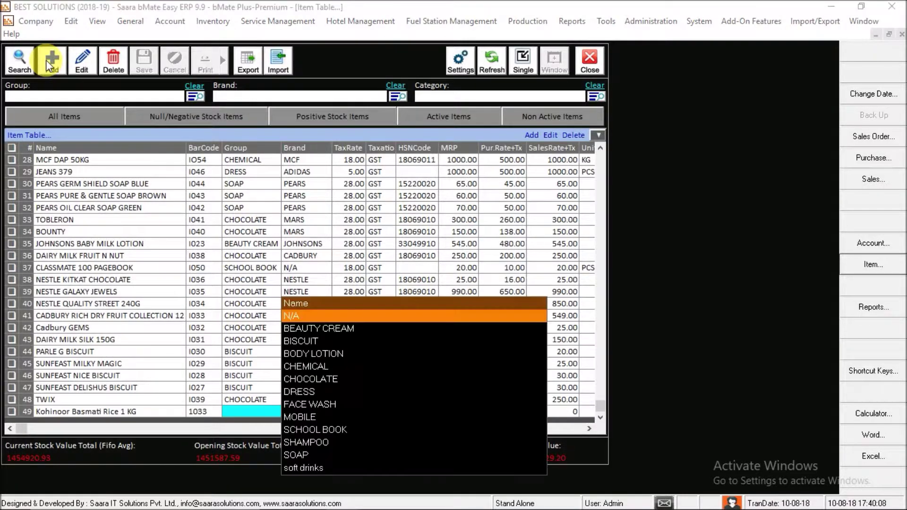
{"action": "key", "text": "Up"}
{"action": "key", "text": "Up"}
{"action": "key", "text": "Up"}
{"action": "key", "text": "Up"}
{"action": "key", "text": "Up"}
{"action": "key", "text": "Up"}
{"action": "key", "text": "Up"}
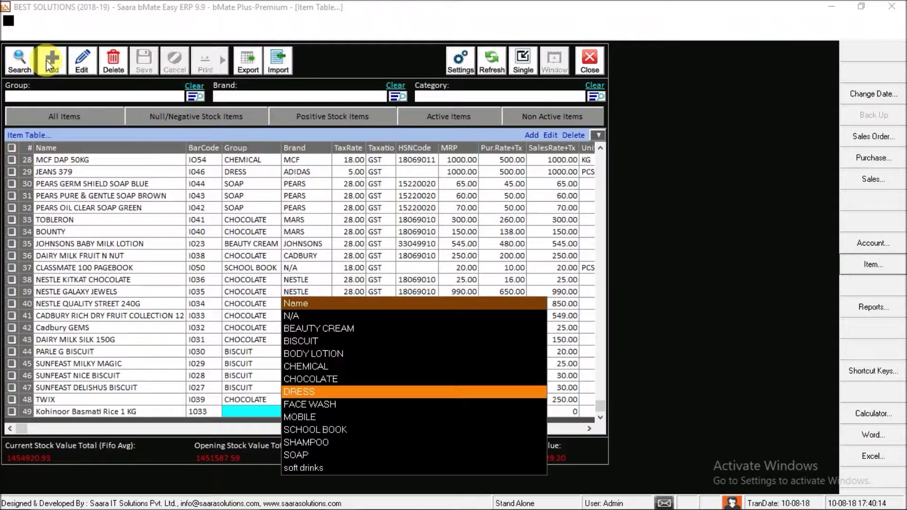
{"action": "key", "text": "Escape"}
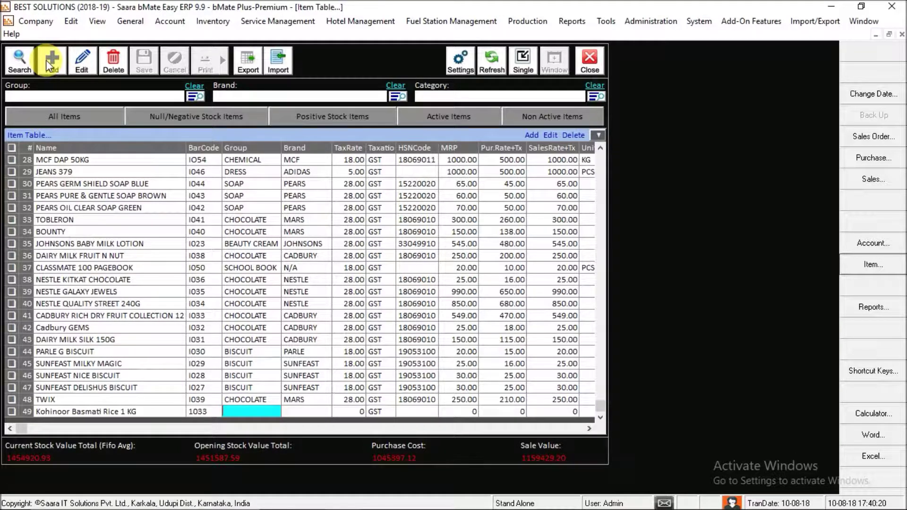
- Create a new item group named "Grocery" without a code and assign it to the rice item
{"action": "left_click", "coordinate": [49, 66]}
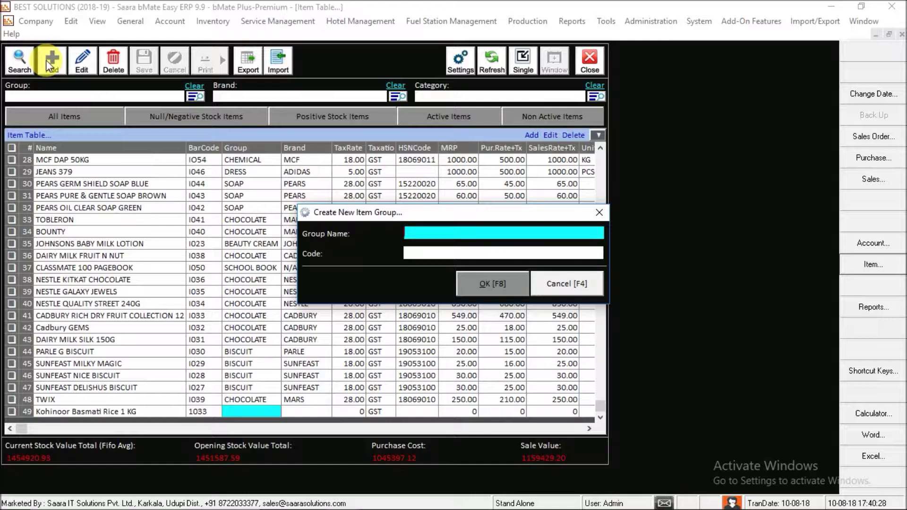
{"action": "type", "text": "Grocery"}
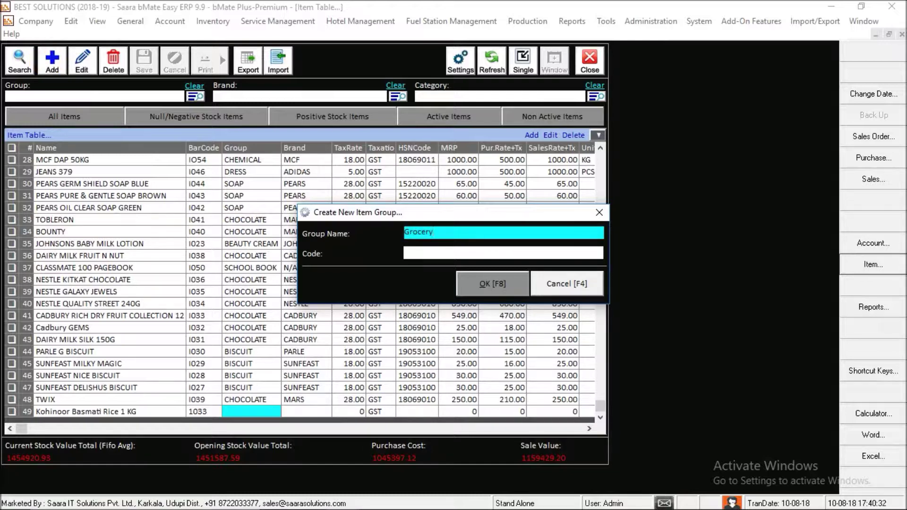
{"action": "key", "text": "Tab"}
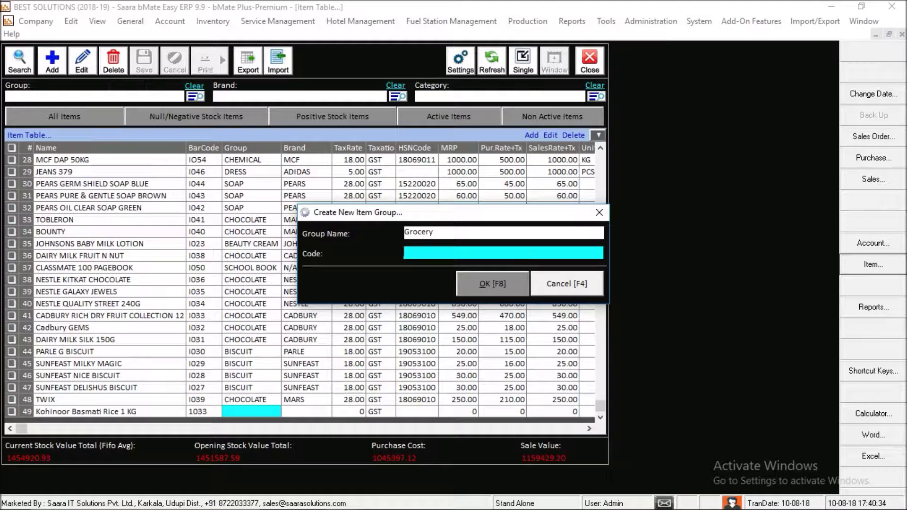
{"action": "key", "text": "Tab"}
{"action": "key", "text": "Return"}
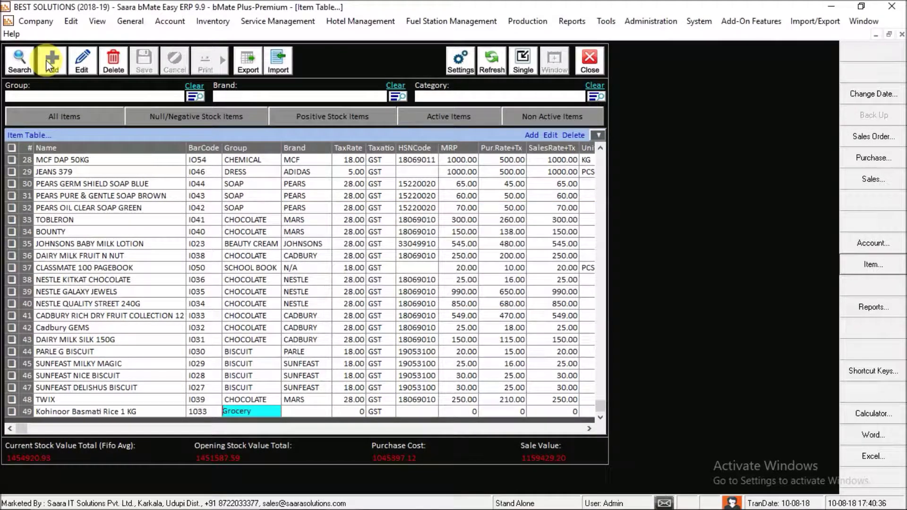
{"action": "key", "text": "Return"}
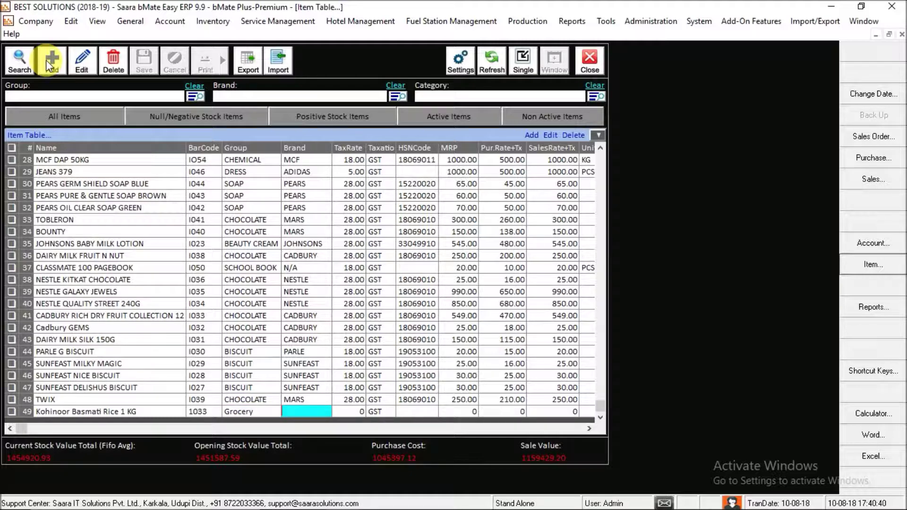
- Create a new item brand named "Kohinoor", leaving its other details blank, and assign it to the rice item
{"action": "key", "text": "F2"}
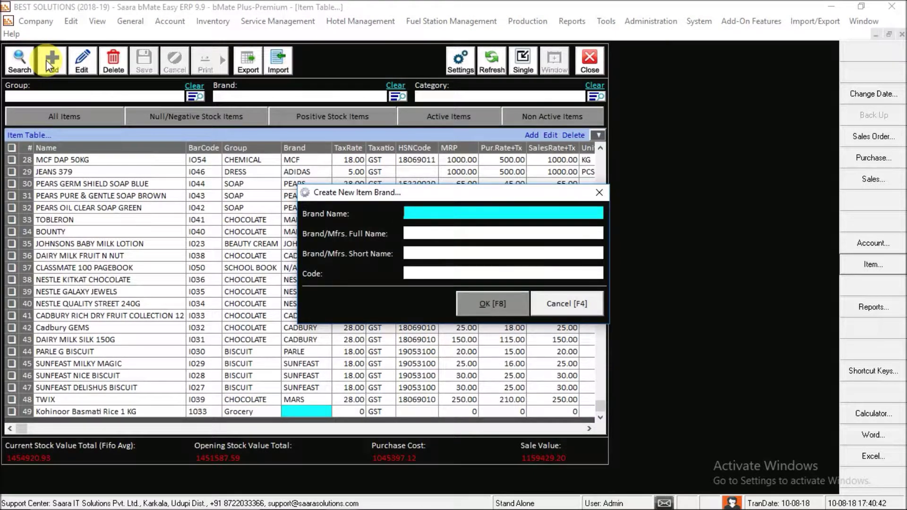
{"action": "type", "text": "Kohinoor"}
{"action": "key", "text": "Return"}
{"action": "key", "text": "Return"}
{"action": "key", "text": "Return"}
{"action": "key", "text": "Return"}
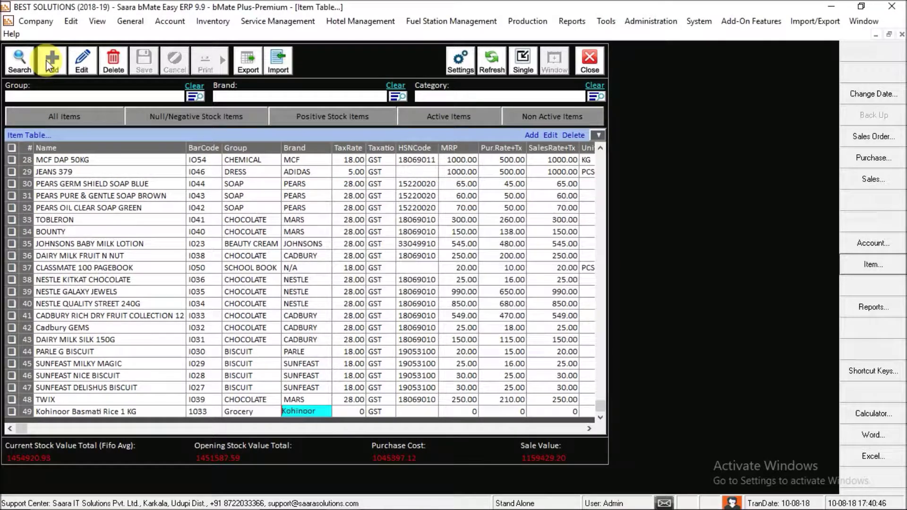
{"action": "key", "text": "Return"}
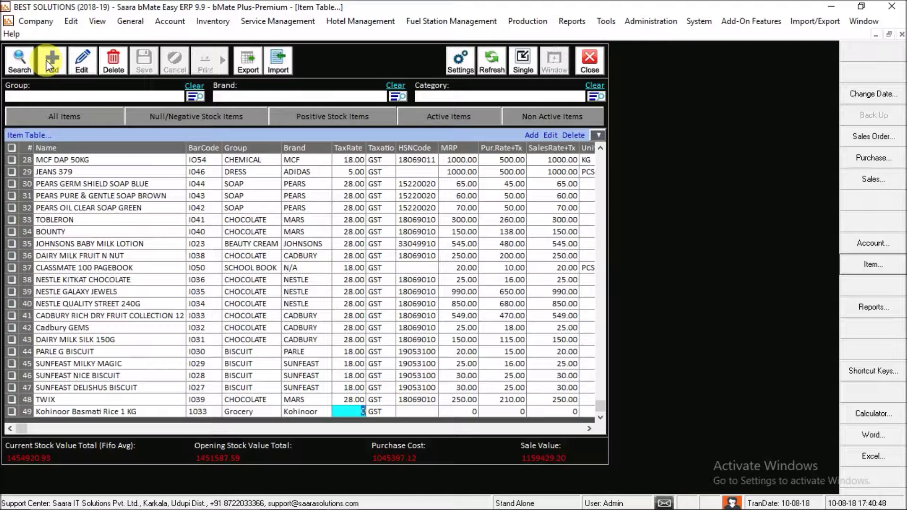
- Set the rice item's tax rate to 12, keep GST taxation, and enter HSN code 1047523
{"action": "type", "text": "12"}
{"action": "key", "text": "Return"}
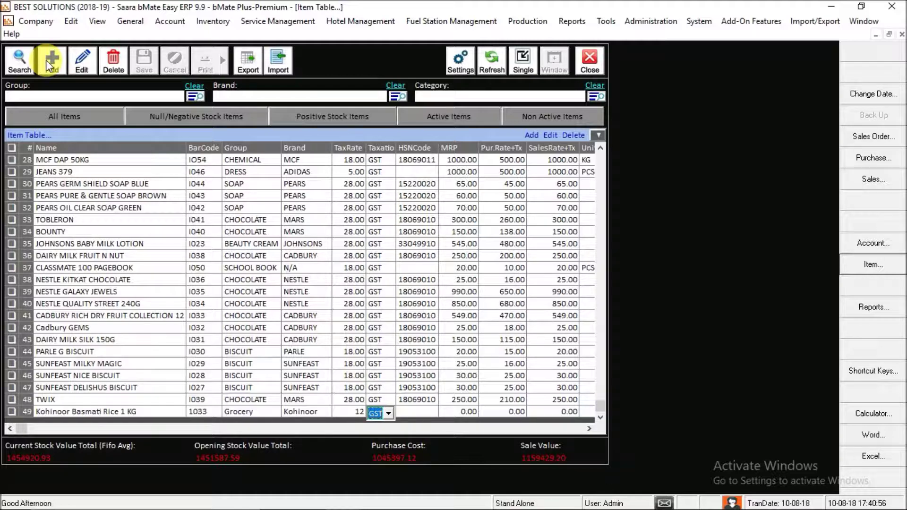
{"action": "key", "text": "Return"}
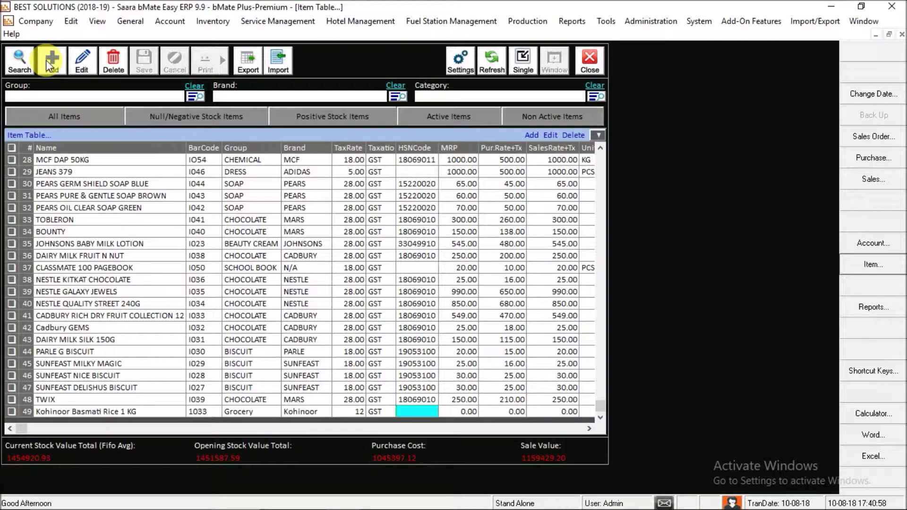
{"action": "type", "text": "10"}
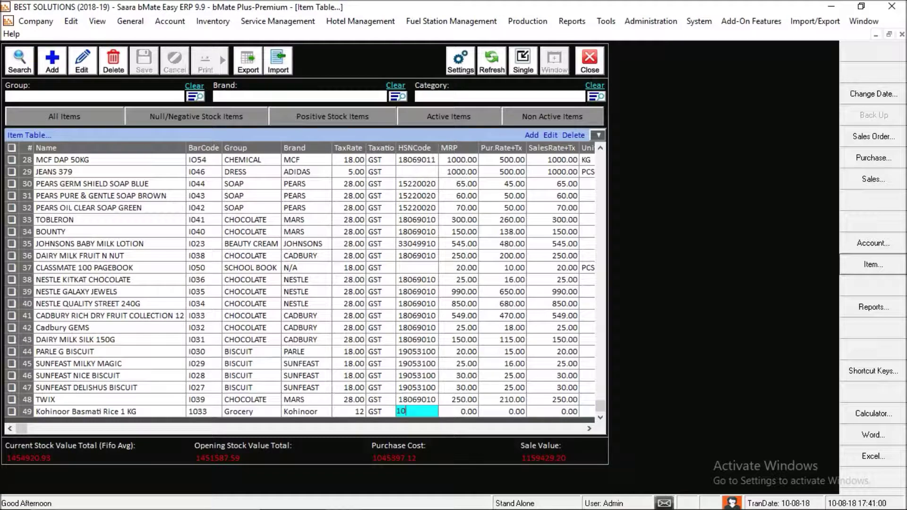
{"action": "type", "text": "47523"}
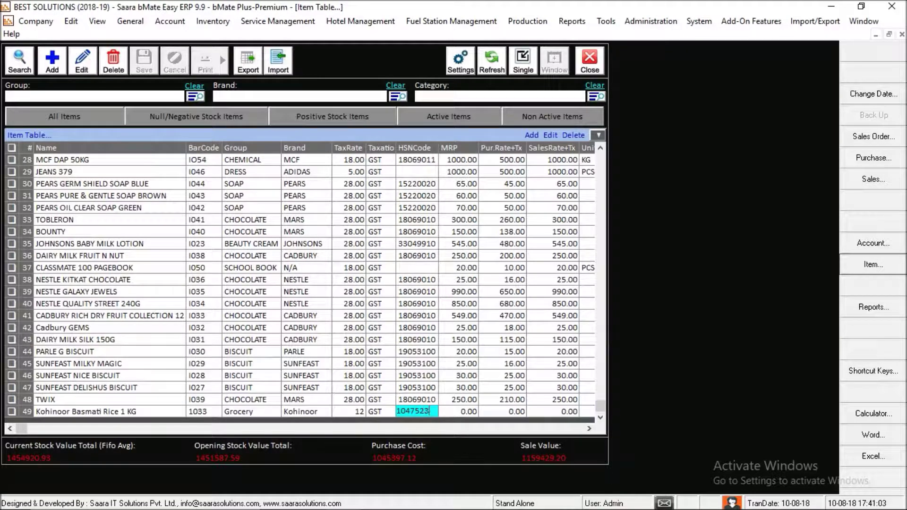
{"action": "key", "text": "Return"}
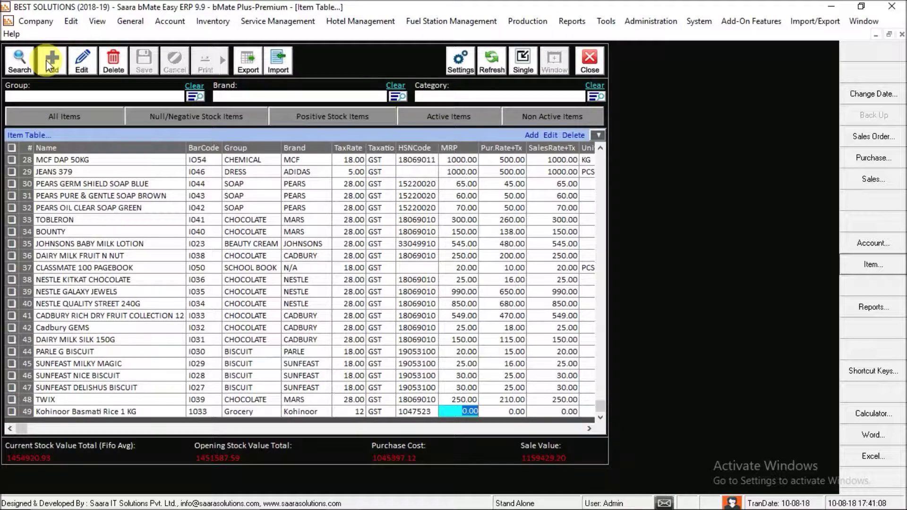
- Price the rice item with an MRP of 250, a tax-inclusive purchase rate of 200 and a tax-inclusive sales rate of 230
{"action": "type", "text": "250"}
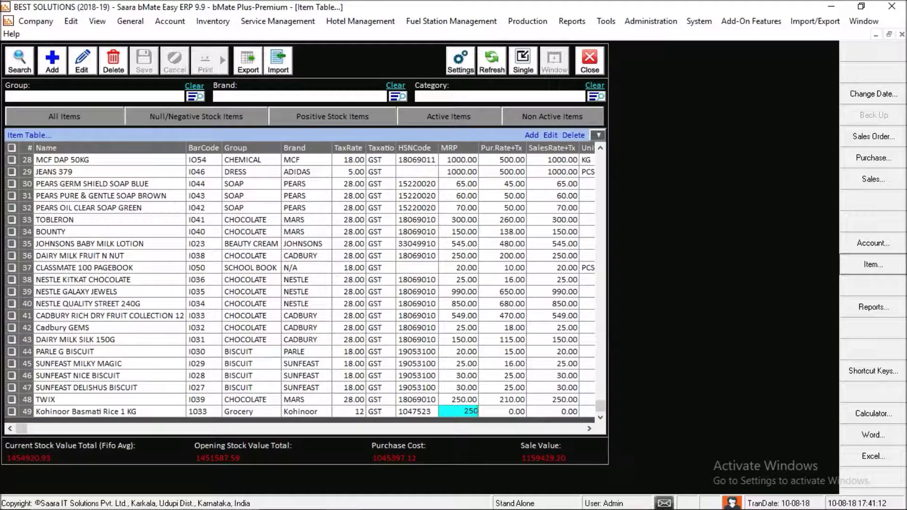
{"action": "key", "text": "Return"}
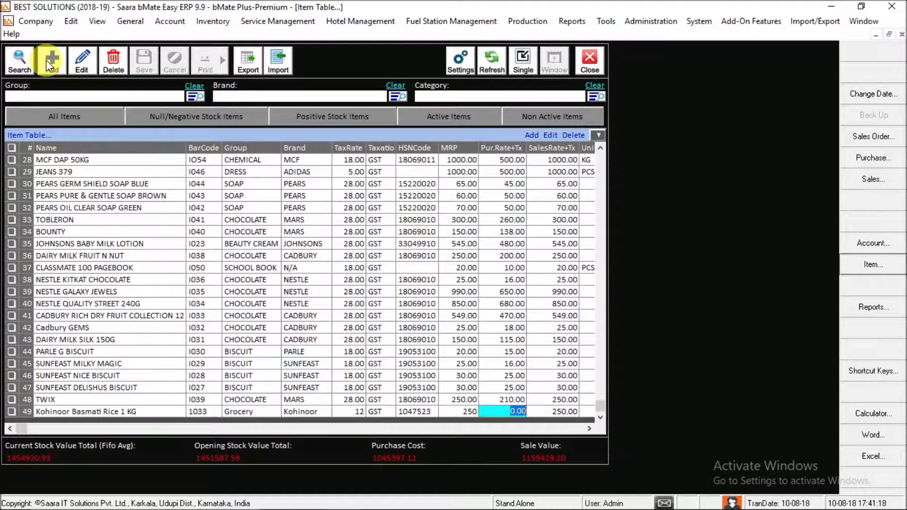
{"action": "type", "text": "200"}
{"action": "key", "text": "Return"}
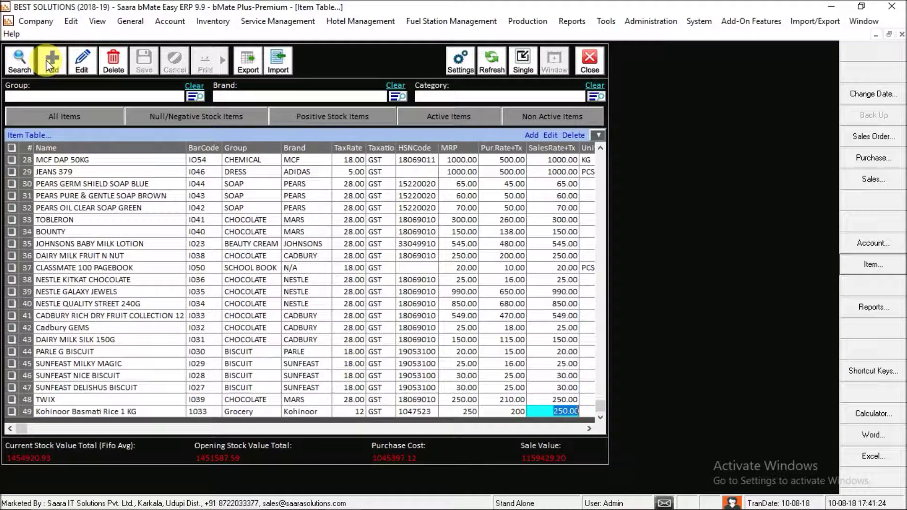
{"action": "type", "text": "2"}
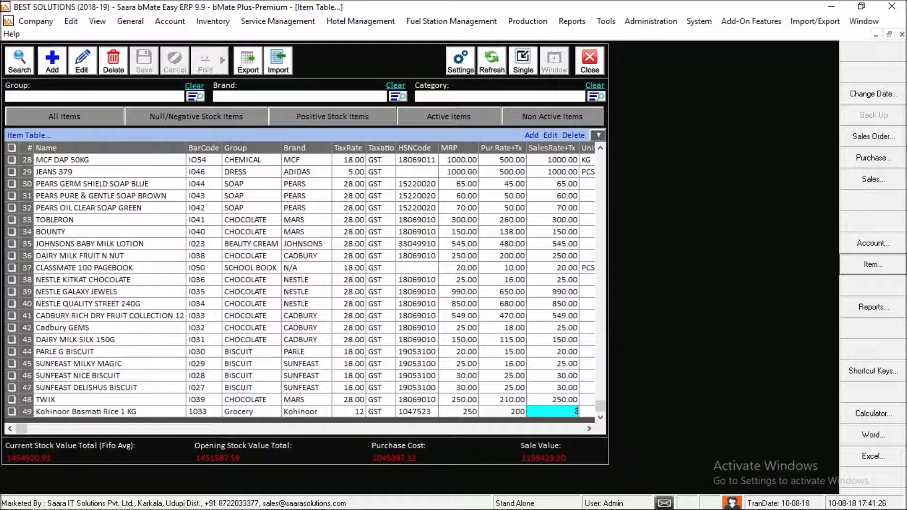
{"action": "key", "text": "Escape"}
{"action": "key", "text": "Return"}
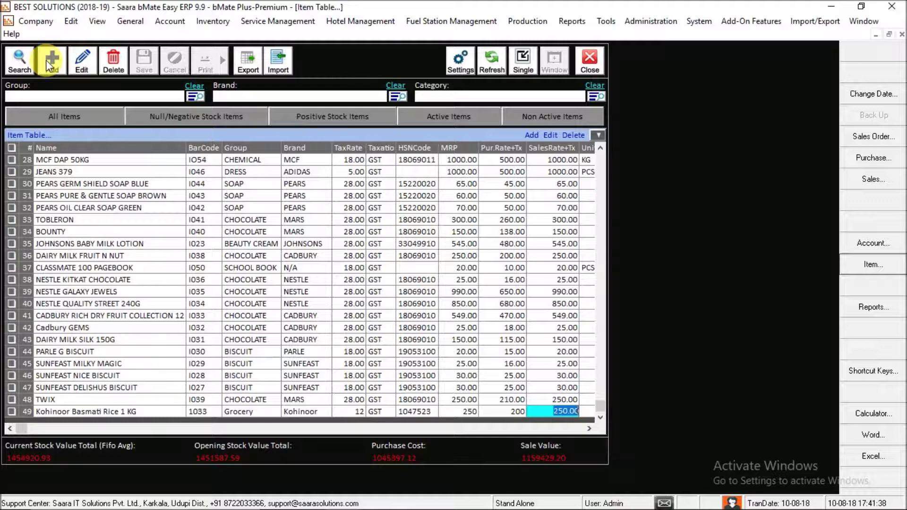
{"action": "type", "text": "230"}
{"action": "key", "text": "Return"}
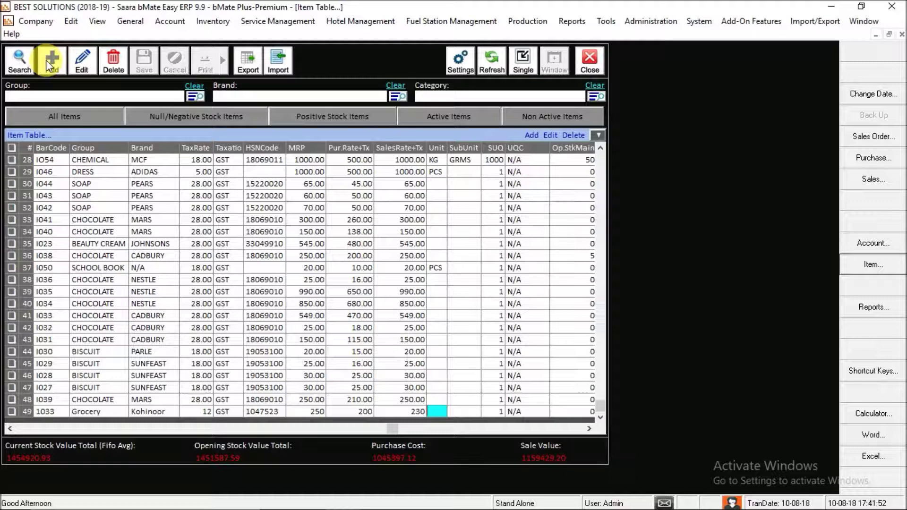
- Set the rice item's unit to KG and its subunit to Grams, with 1000 as the SUQ
{"action": "type", "text": "KG"}
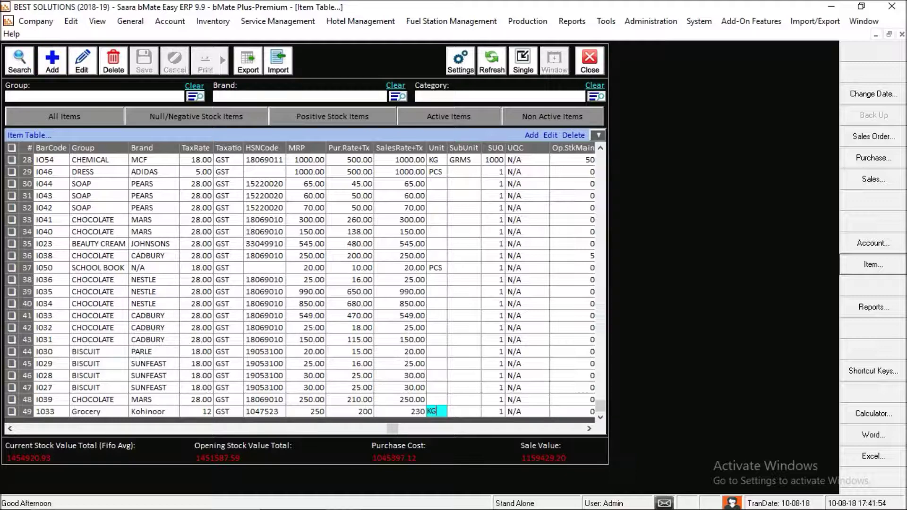
{"action": "key", "text": "Return"}
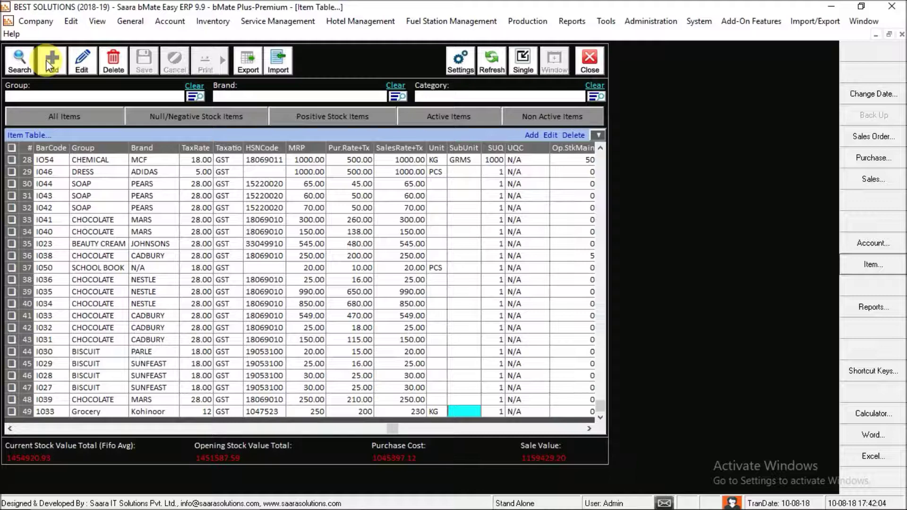
{"action": "type", "text": "Grams"}
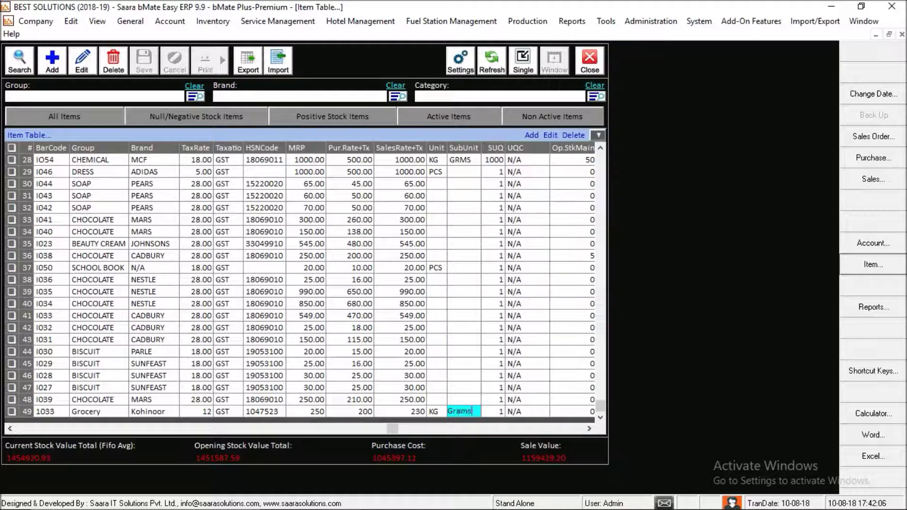
{"action": "key", "text": "Tab"}
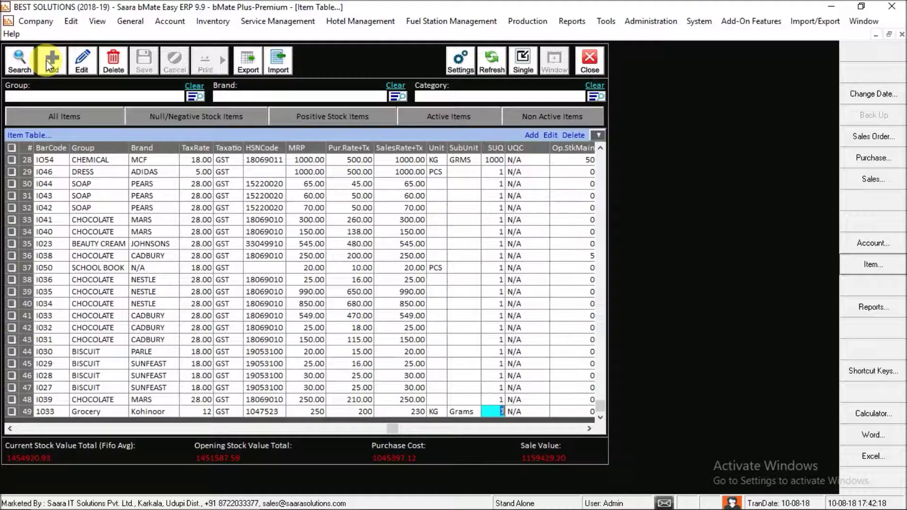
{"action": "type", "text": "1000"}
{"action": "key", "text": "Return"}
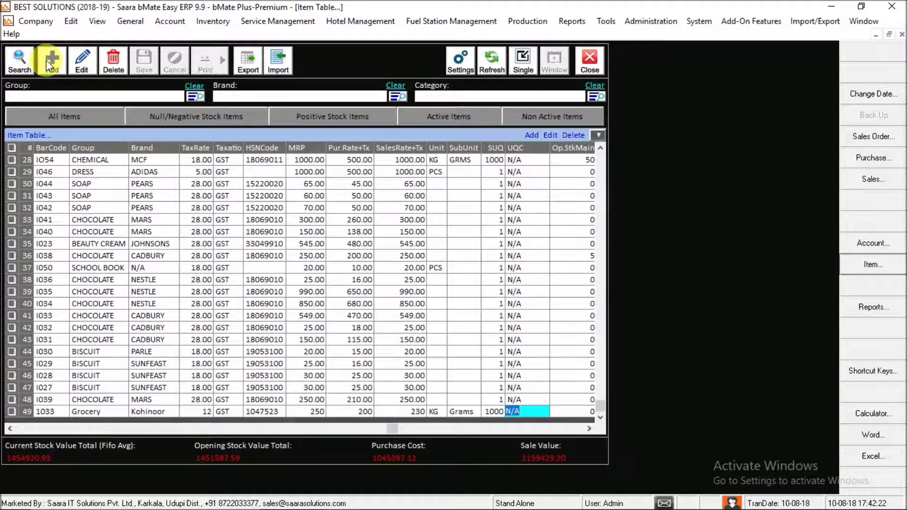
{"action": "key", "text": "Return"}
{"action": "key", "text": "BackSpace"}
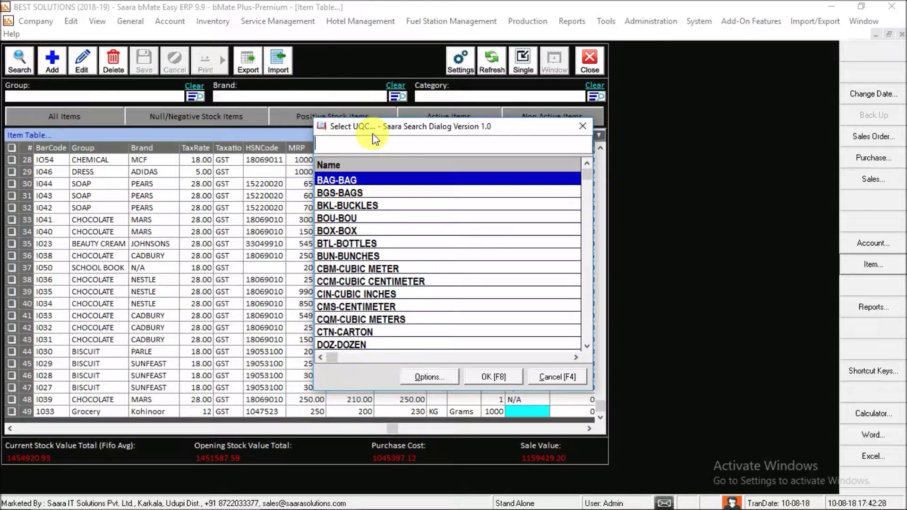
{"action": "left_click", "coordinate": [555, 381]}
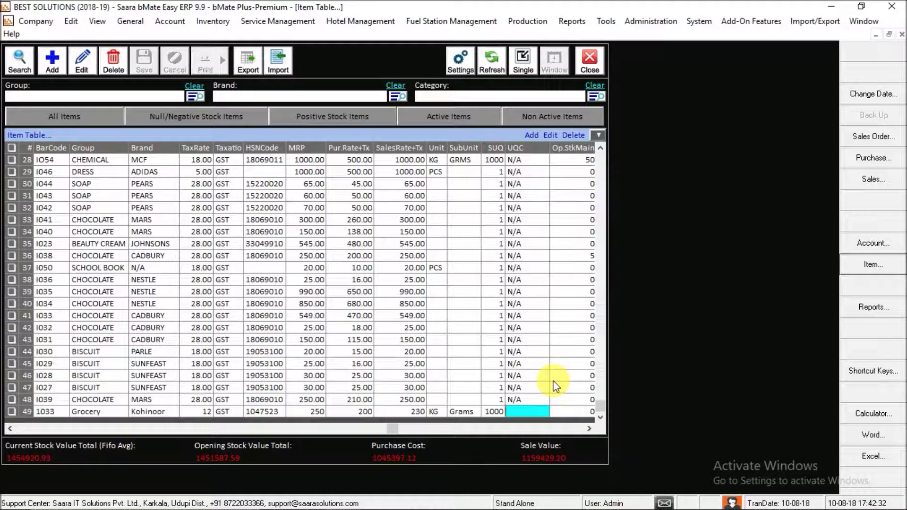
- Set the rice item's UQC to KGS-Kilograms by searching the code list for "kg"
{"action": "key", "text": "Return"}
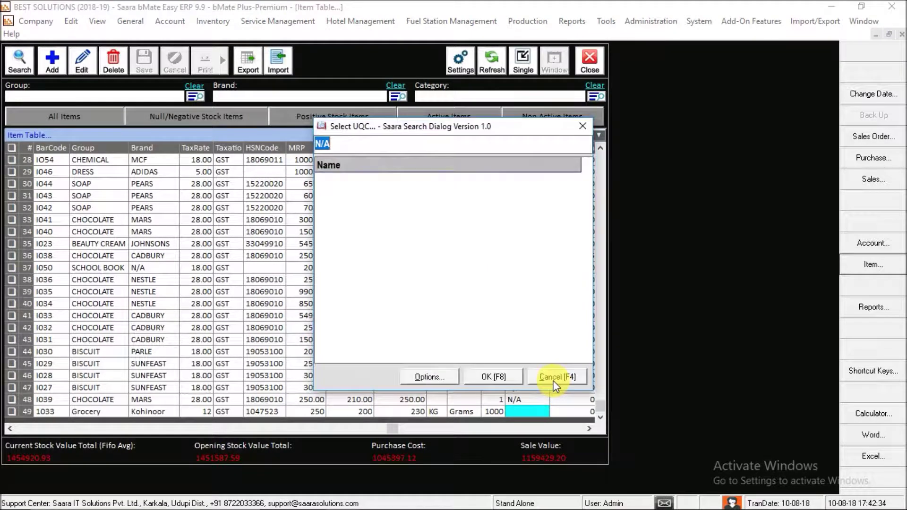
{"action": "key", "text": "BackSpace"}
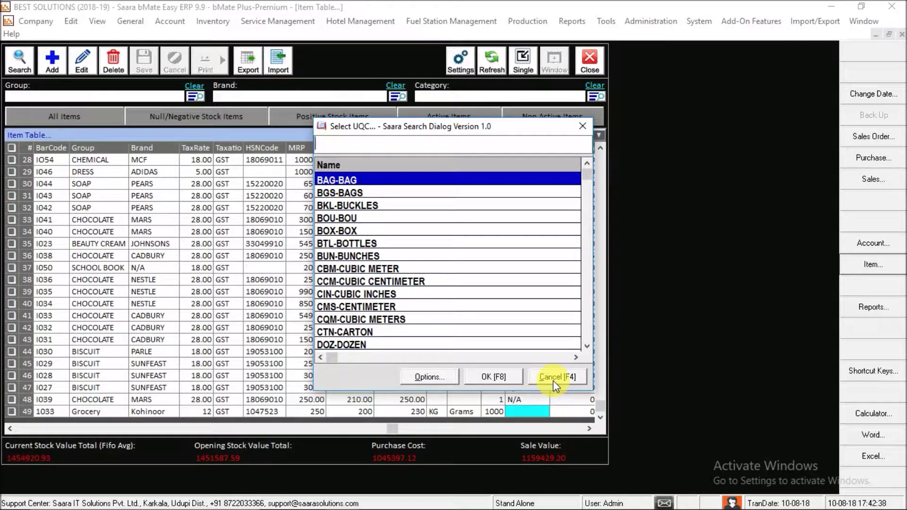
{"action": "type", "text": "kg"}
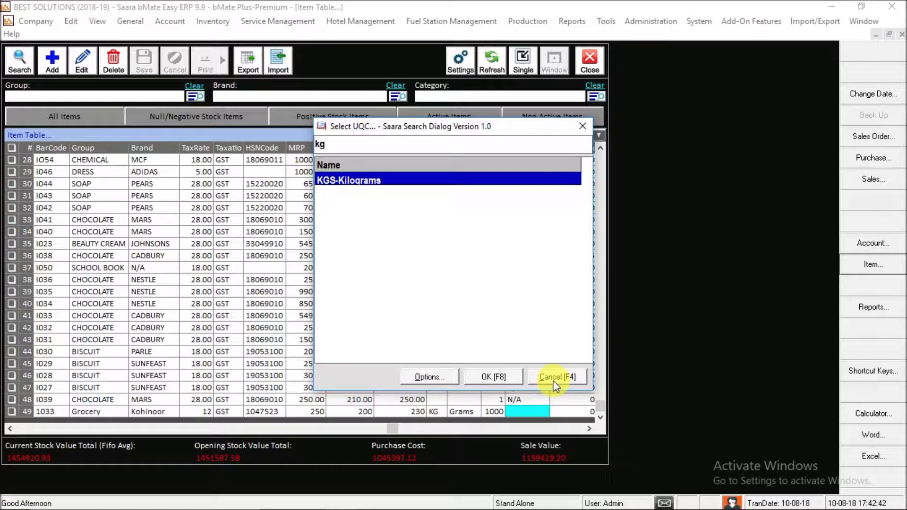
{"action": "left_click", "coordinate": [556, 376]}
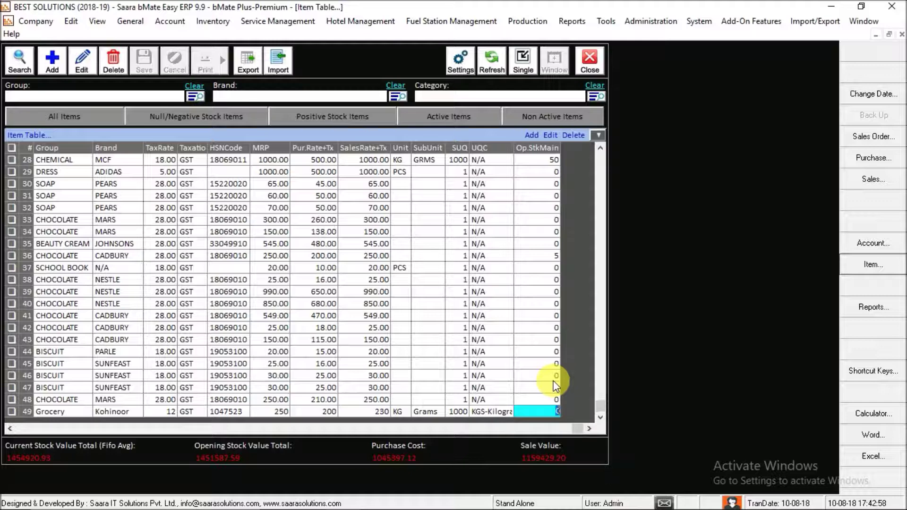
- Enter 20 as the rice item's opening main stock, save the item, and discard the new blank row
{"action": "type", "text": "20"}
{"action": "key", "text": "Return"}
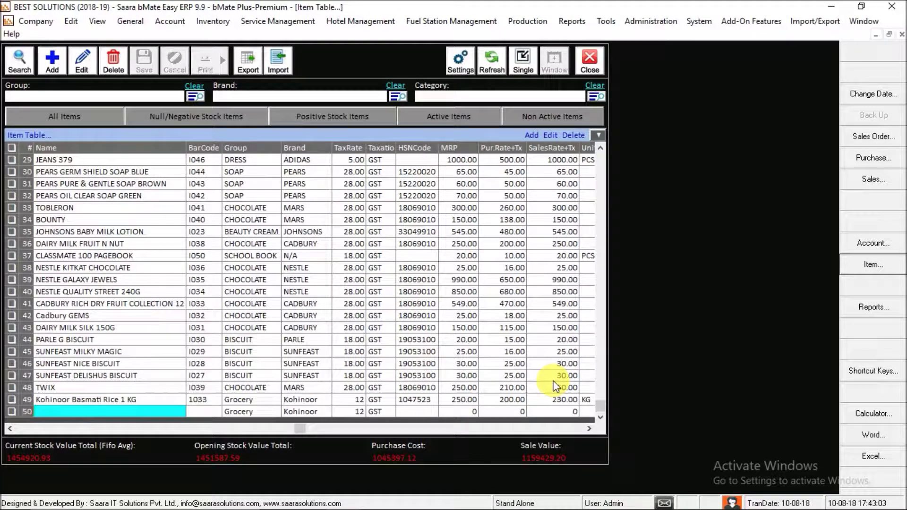
{"action": "key", "text": "Escape"}
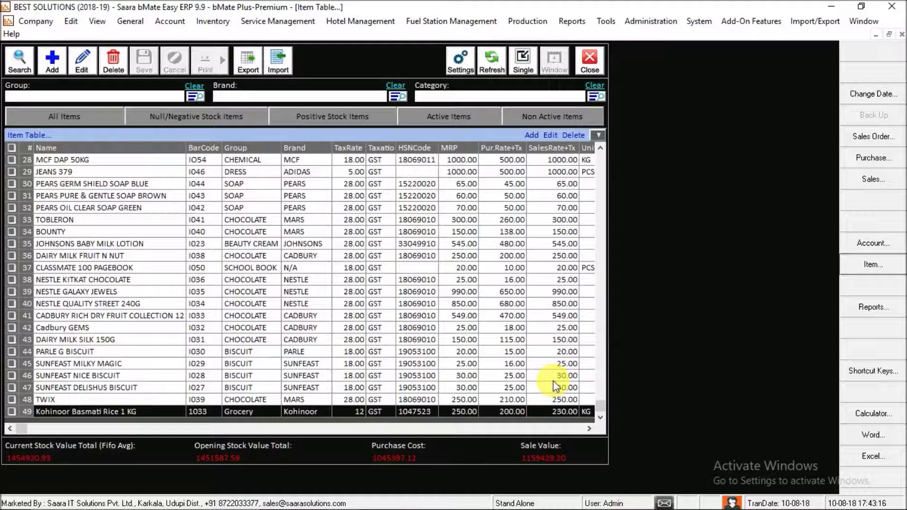
- Edit the Kohinoor Basmati Rice 1 KG item, set its MRP to 300, and save the row
{"action": "left_click", "coordinate": [84, 60]}
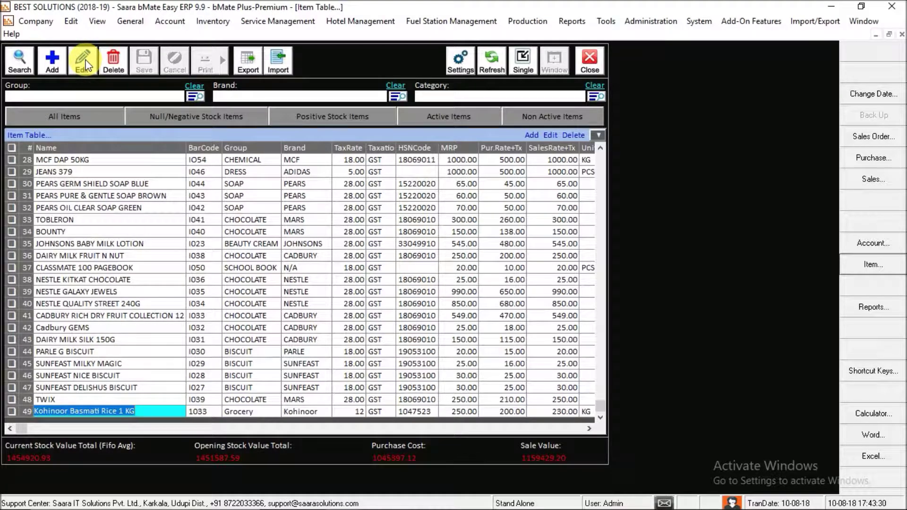
{"action": "key", "text": "Tab"}
{"action": "key", "text": "Tab"}
{"action": "key", "text": "Tab"}
{"action": "key", "text": "Tab"}
{"action": "key", "text": "Tab"}
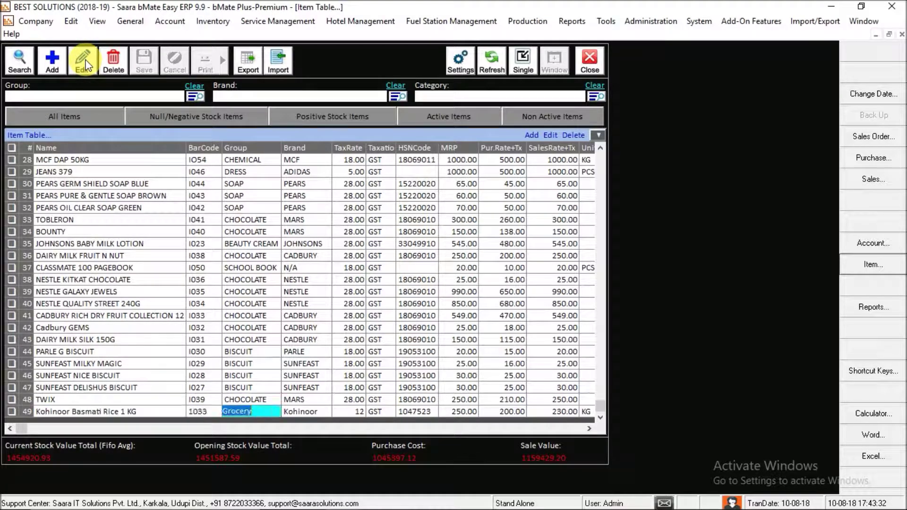
{"action": "key", "text": "Tab"}
{"action": "key", "text": "Tab"}
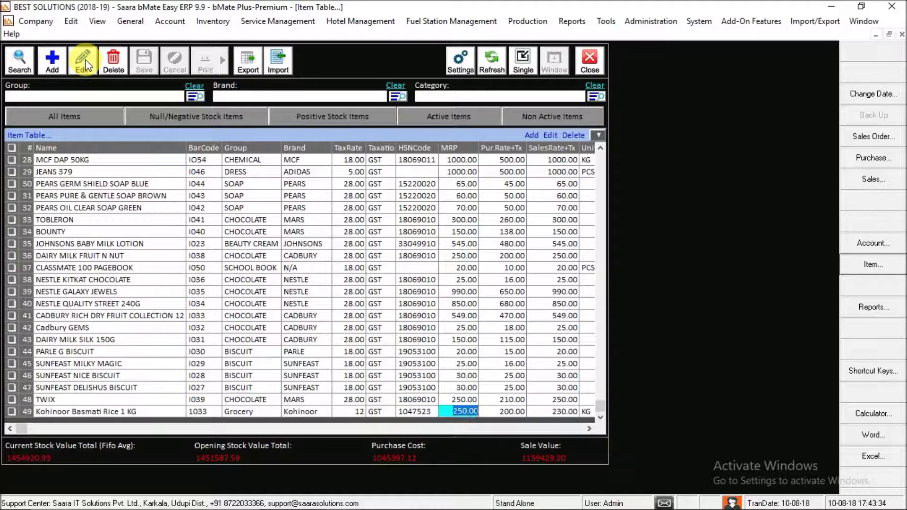
{"action": "type", "text": "300"}
{"action": "key", "text": "Tab"}
{"action": "key", "text": "Tab"}
{"action": "key", "text": "Tab"}
{"action": "key", "text": "Tab"}
{"action": "key", "text": "Tab"}
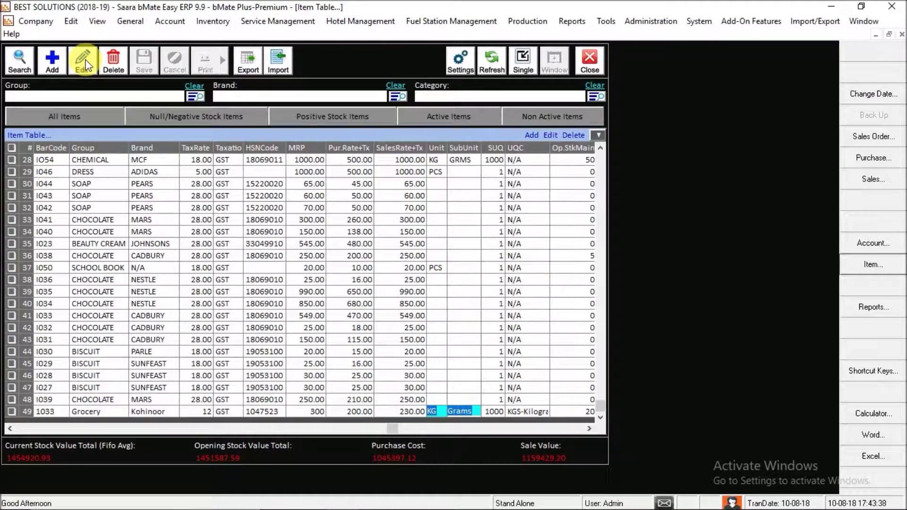
{"action": "key", "text": "Tab"}
{"action": "key", "text": "Tab"}
{"action": "key", "text": "Tab"}
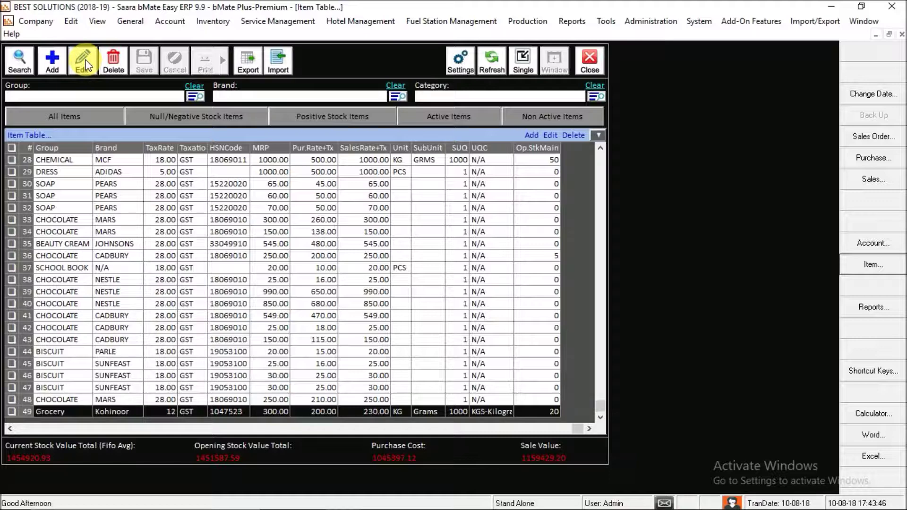
- Try to delete the item JEANS 379, and clear its checkmark
{"action": "left_click", "coordinate": [12, 172]}
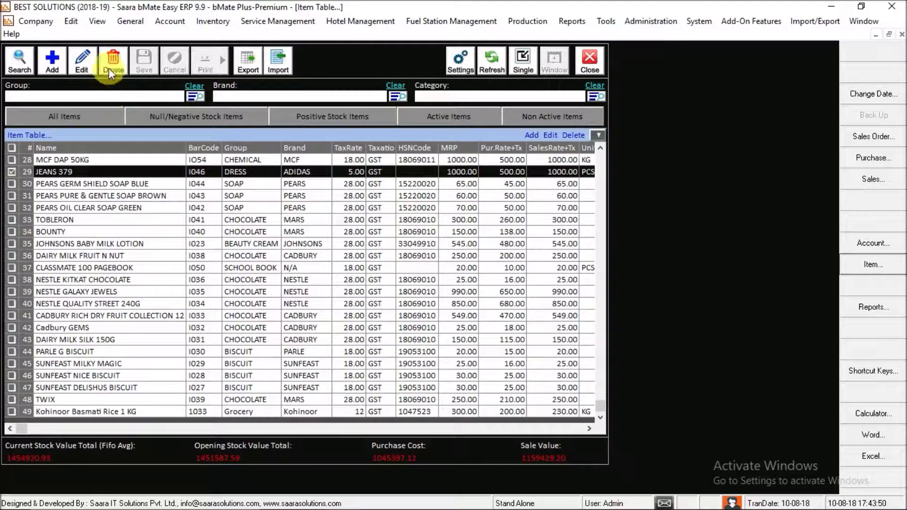
{"action": "left_click", "coordinate": [110, 64]}
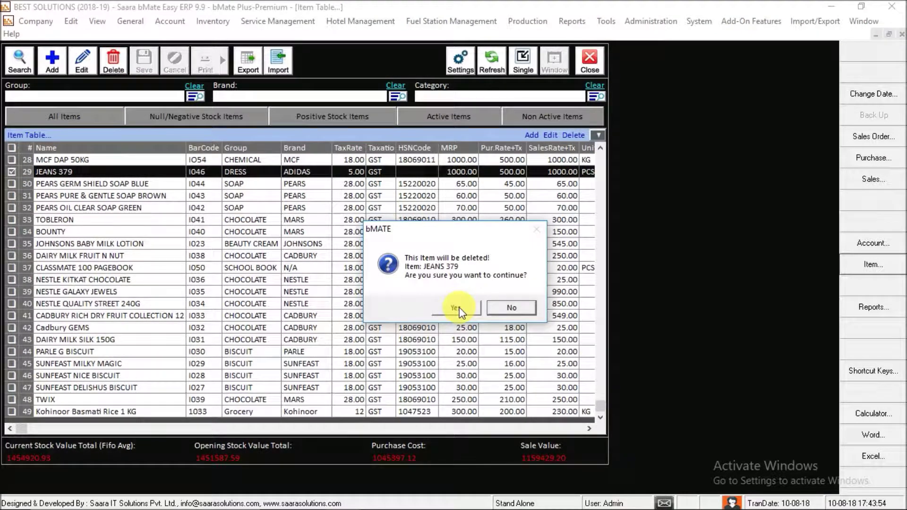
{"action": "left_click", "coordinate": [458, 308]}
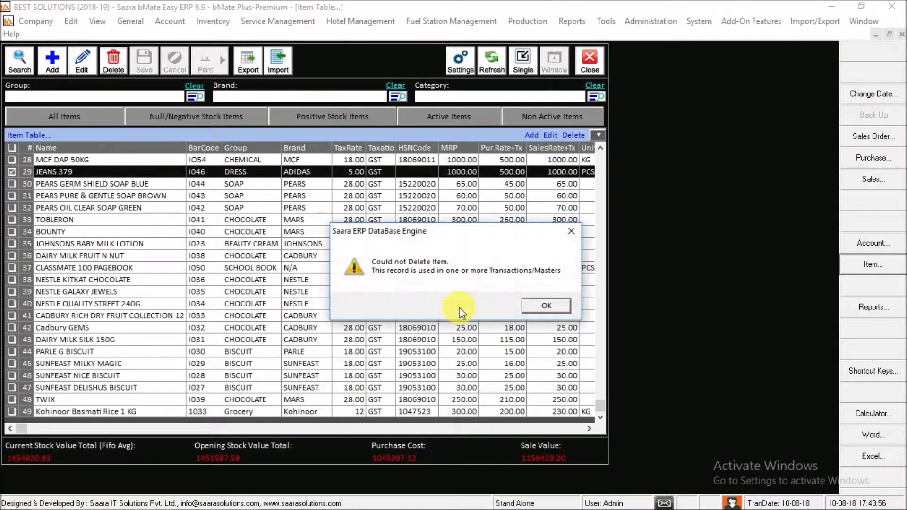
{"action": "left_click", "coordinate": [546, 306]}
{"action": "left_click", "coordinate": [11, 172]}
{"action": "left_click", "coordinate": [15, 171]}
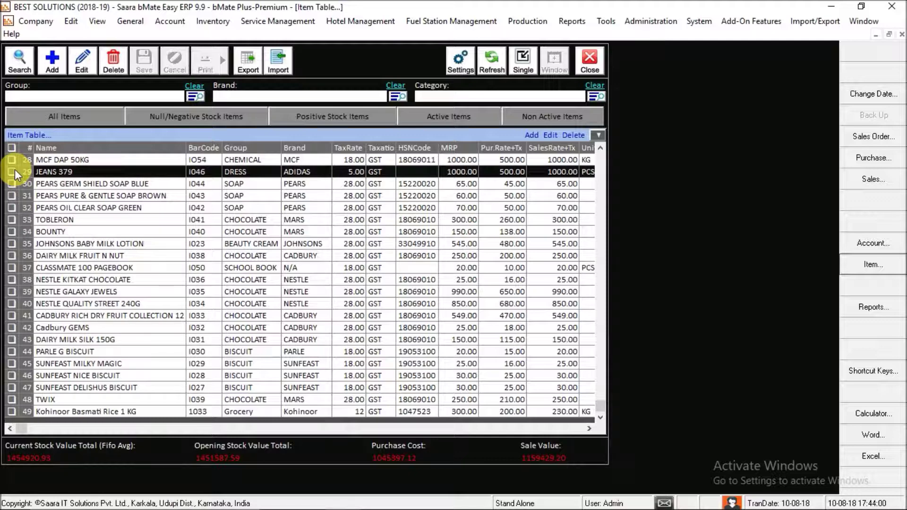
- Delete the chocolate item BOUNTY from the item table
{"action": "left_click", "coordinate": [11, 231]}
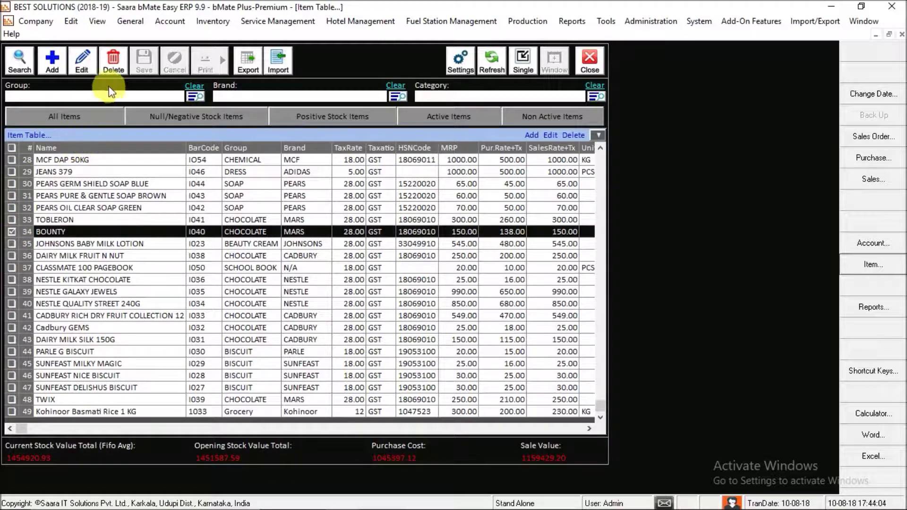
{"action": "left_click", "coordinate": [116, 56]}
{"action": "left_click", "coordinate": [464, 309]}
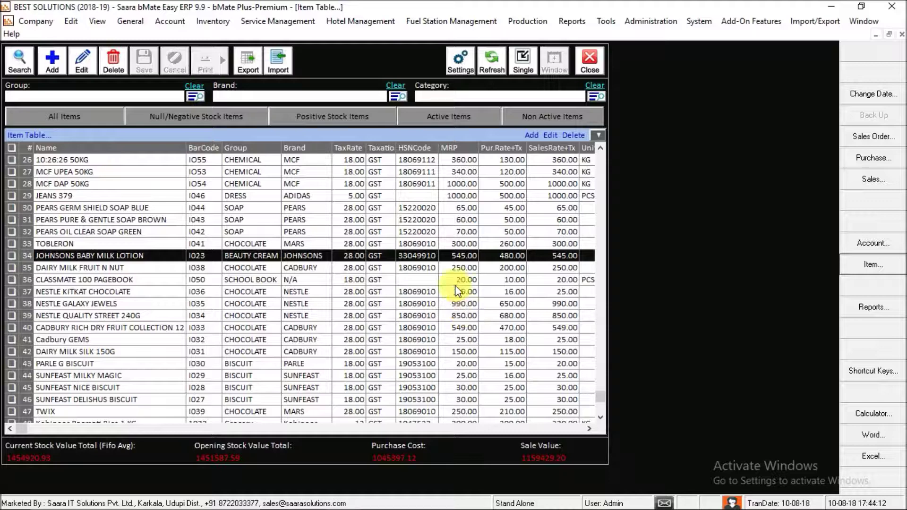
- Search the items for "himalaya oil" and go to HIMALAYA OIL CLEAR MUD FACE PACK in the item table
{"action": "left_click", "coordinate": [163, 208]}
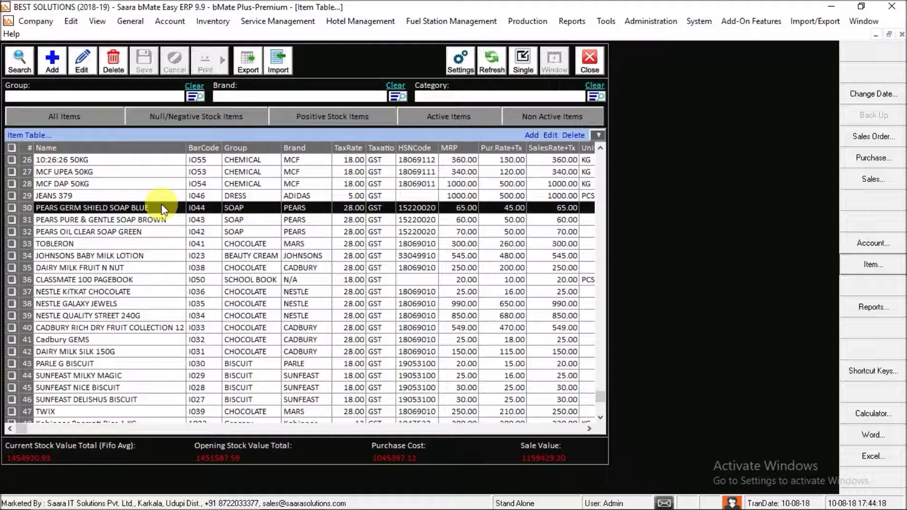
{"action": "left_click", "coordinate": [24, 64]}
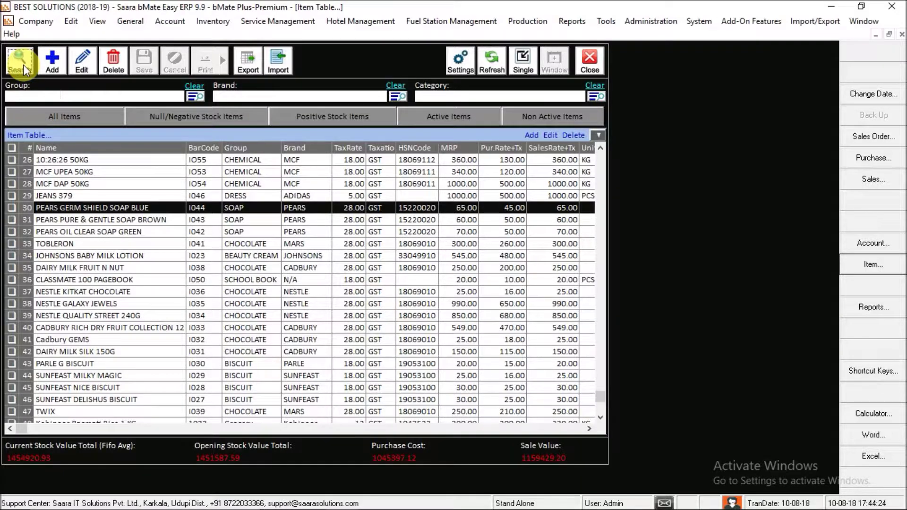
{"action": "key", "text": "BackSpace"}
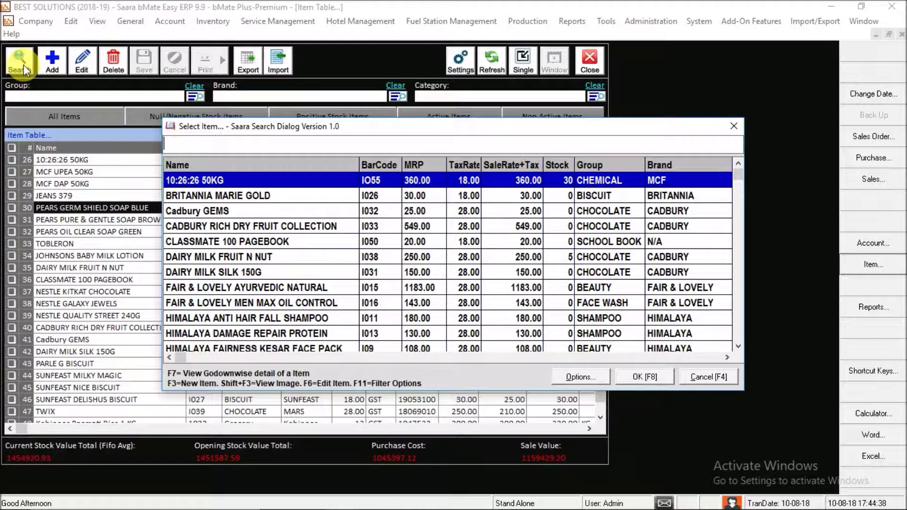
{"action": "type", "text": "himl"}
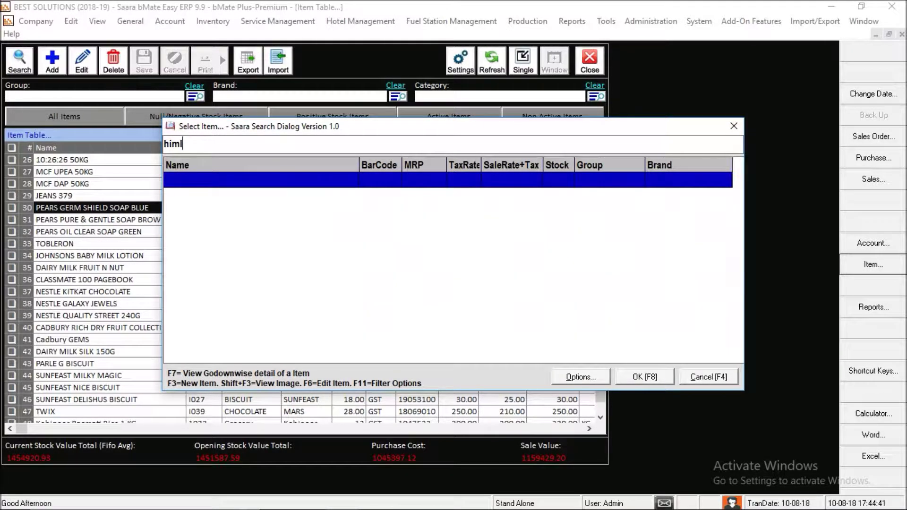
{"action": "key", "text": "BackSpace"}
{"action": "type", "text": "alaya"}
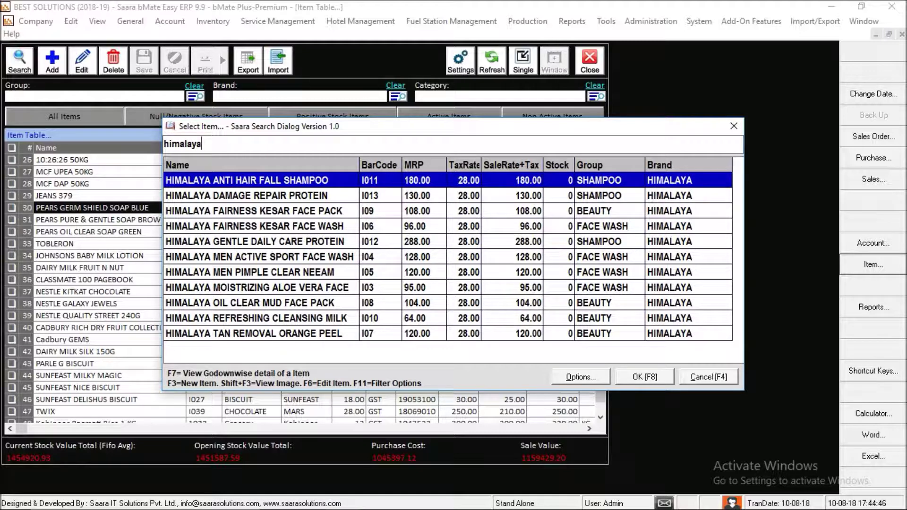
{"action": "type", "text": " oil"}
{"action": "key", "text": "Return"}
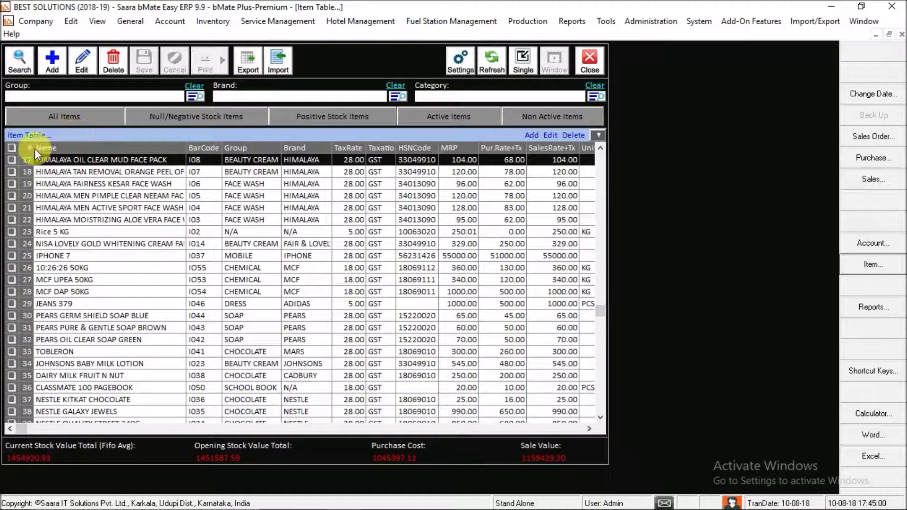
- Check every item, export all rows of the item table to Excel, and clear the checkmarks
{"action": "left_click", "coordinate": [9, 145]}
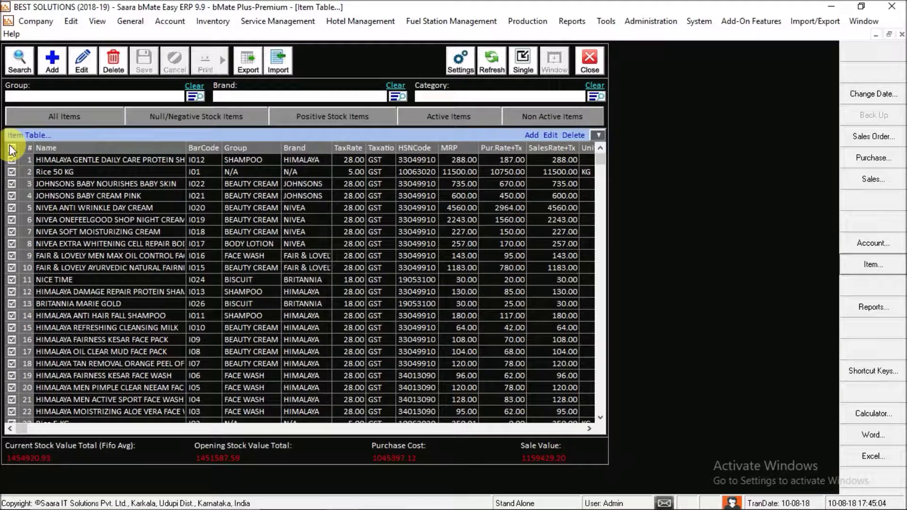
{"action": "left_click", "coordinate": [245, 63]}
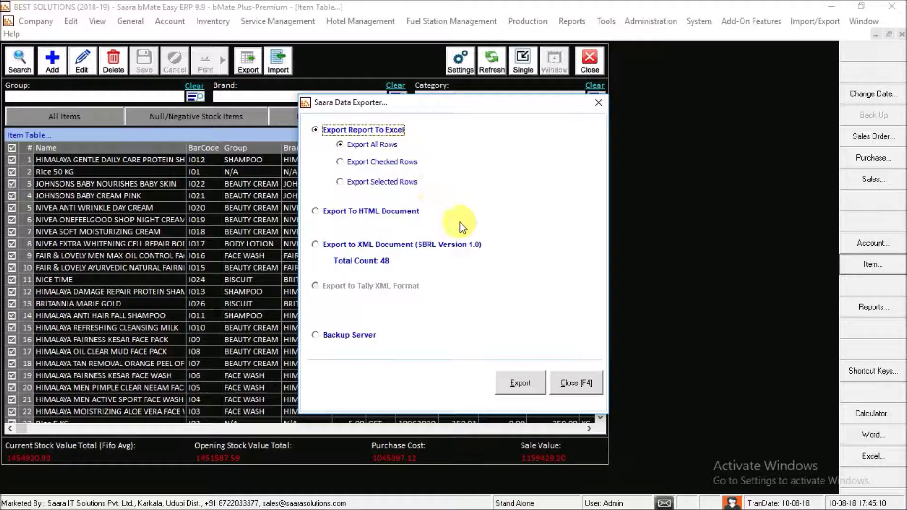
{"action": "left_click", "coordinate": [524, 381]}
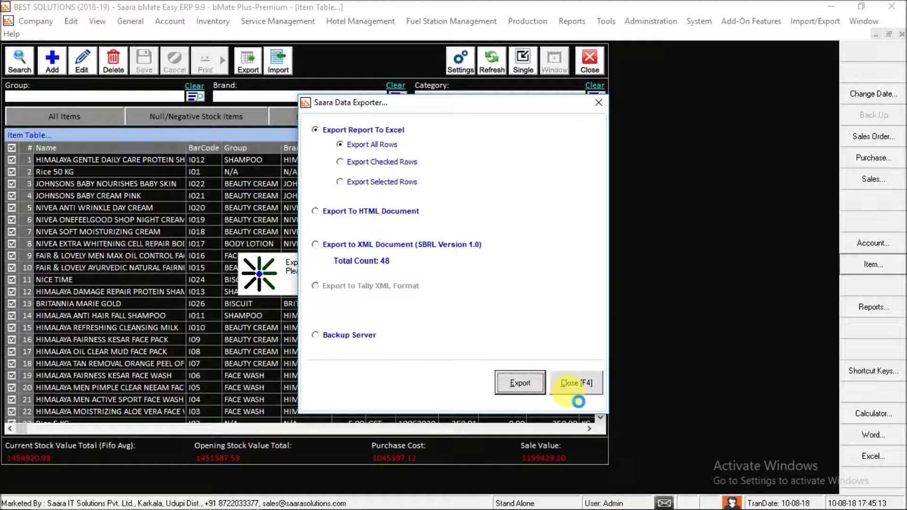
{"action": "left_click", "coordinate": [568, 391]}
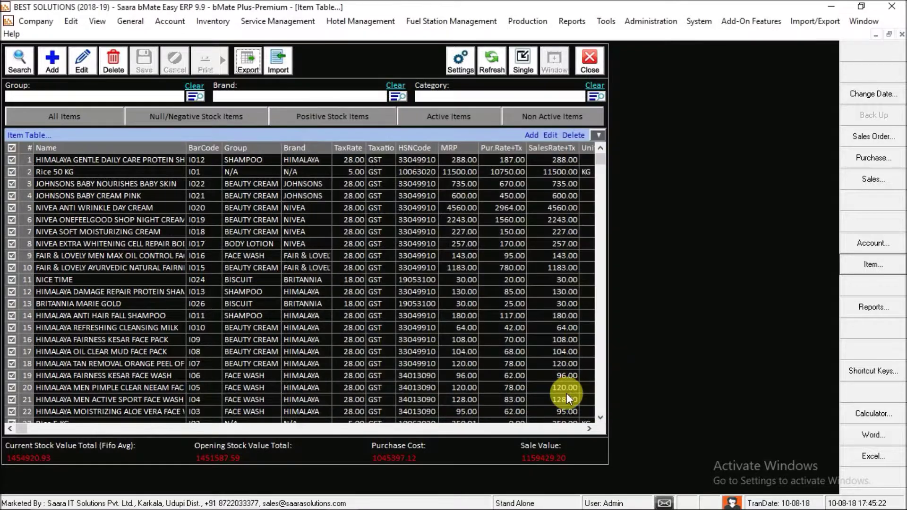
{"action": "mouse_move", "coordinate": [425, 496]}
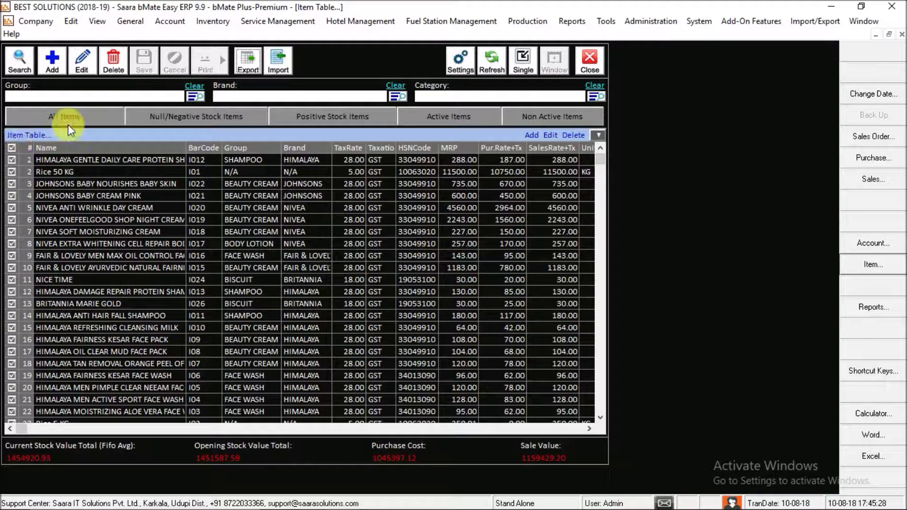
{"action": "left_click", "coordinate": [11, 148]}
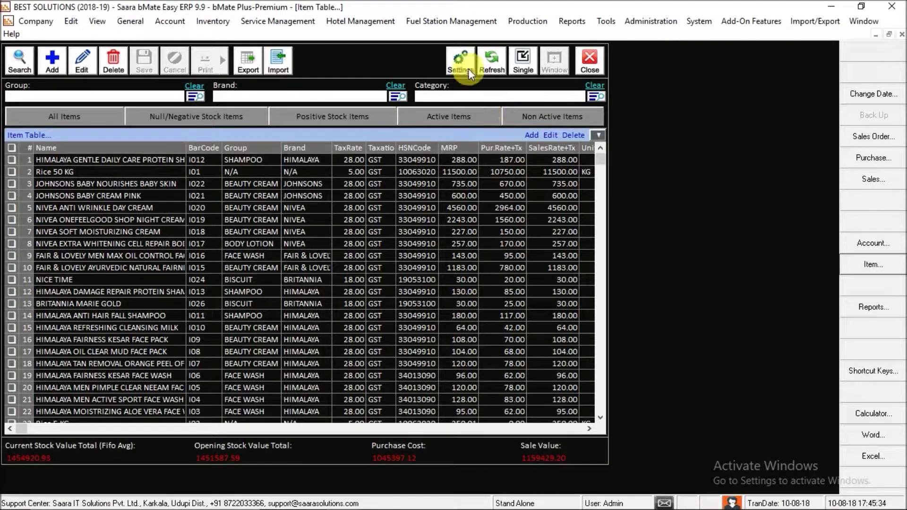
- Select the item NIVEA ANTI WRINKLE DAY CREAM and review which fields the item configuration shows or allows editing
{"action": "left_click", "coordinate": [404, 206]}
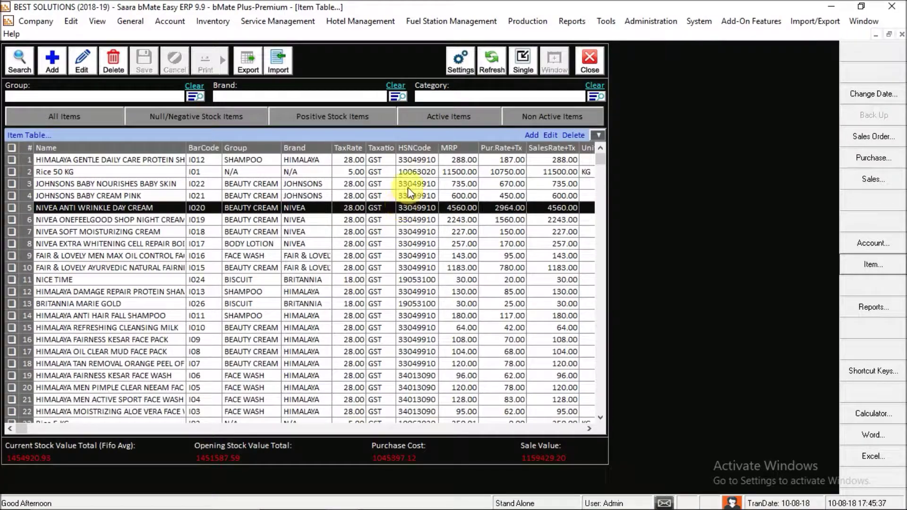
{"action": "left_click", "coordinate": [460, 65]}
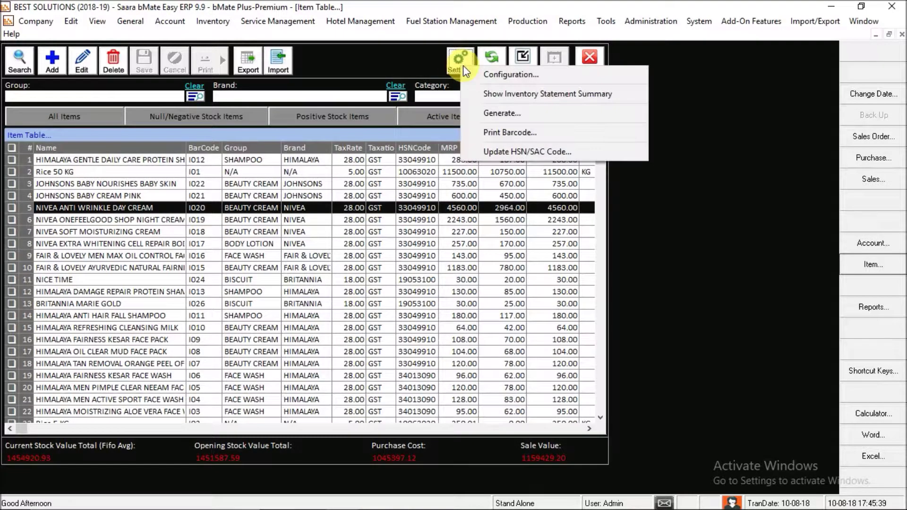
{"action": "left_click", "coordinate": [489, 74]}
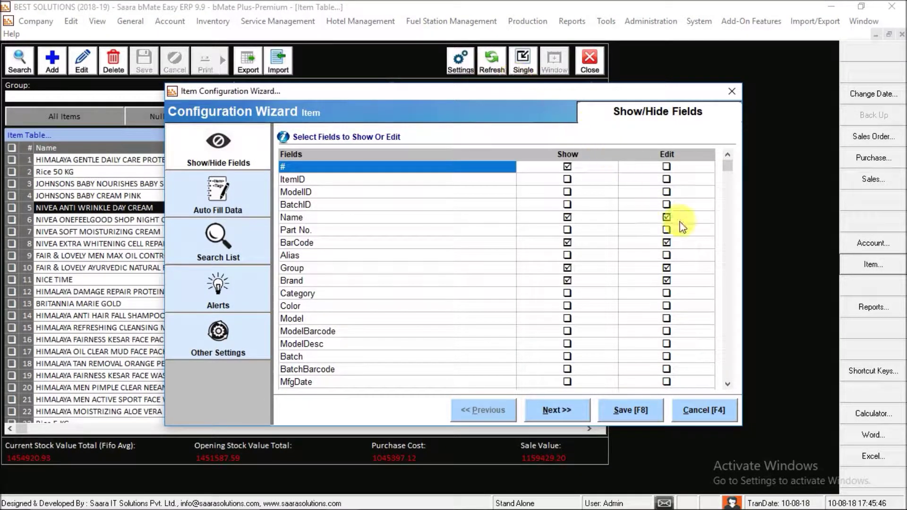
{"action": "left_click", "coordinate": [728, 386]}
{"action": "left_click", "coordinate": [728, 386]}
{"action": "left_click", "coordinate": [727, 386]}
{"action": "left_click", "coordinate": [728, 385]}
{"action": "left_click", "coordinate": [728, 386]}
{"action": "left_click", "coordinate": [728, 386]}
{"action": "left_click", "coordinate": [728, 386]}
{"action": "left_click", "coordinate": [728, 386]}
{"action": "left_click", "coordinate": [728, 386]}
{"action": "left_click", "coordinate": [728, 386]}
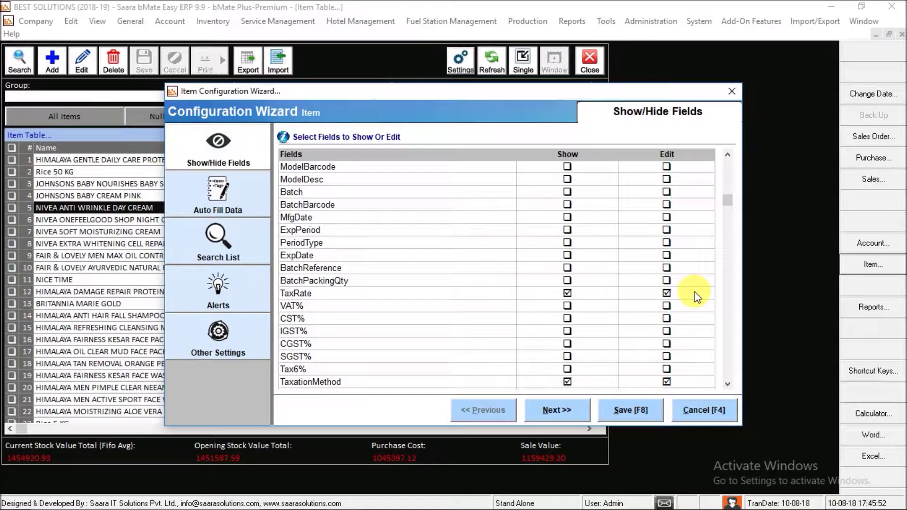
- Review the alert settings and the search list settings, and save the item configuration
{"action": "left_click", "coordinate": [227, 283]}
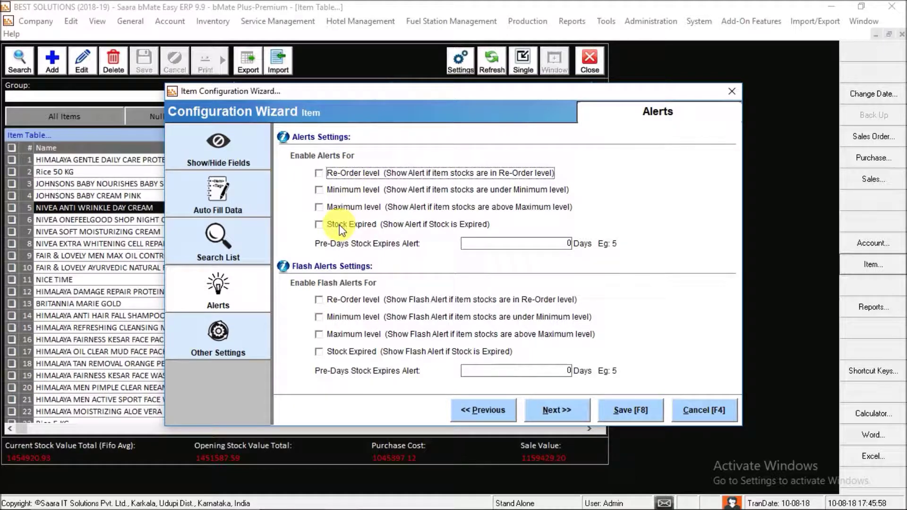
{"action": "left_click", "coordinate": [243, 240]}
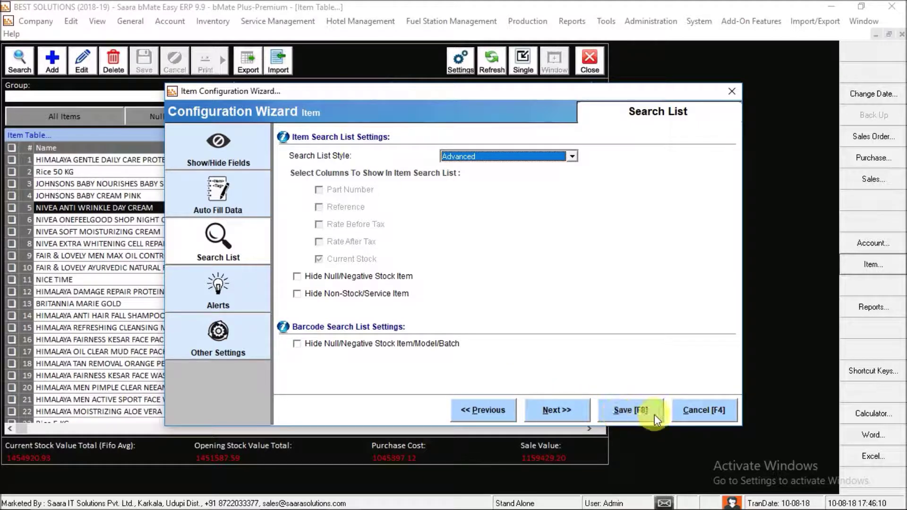
{"action": "left_click", "coordinate": [630, 410]}
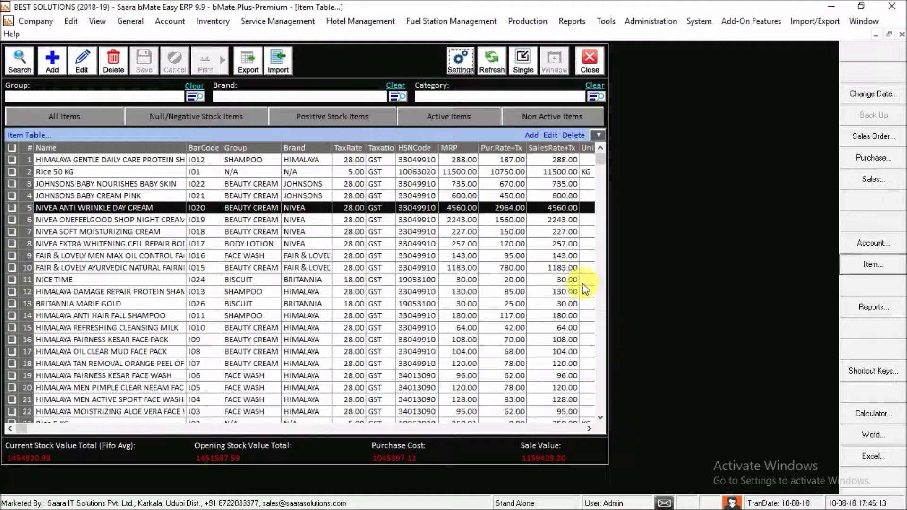
- View the inventory statement summary for NIVEA ANTI WRINKLE DAY CREAM and return to the item table
{"action": "left_click", "coordinate": [463, 55]}
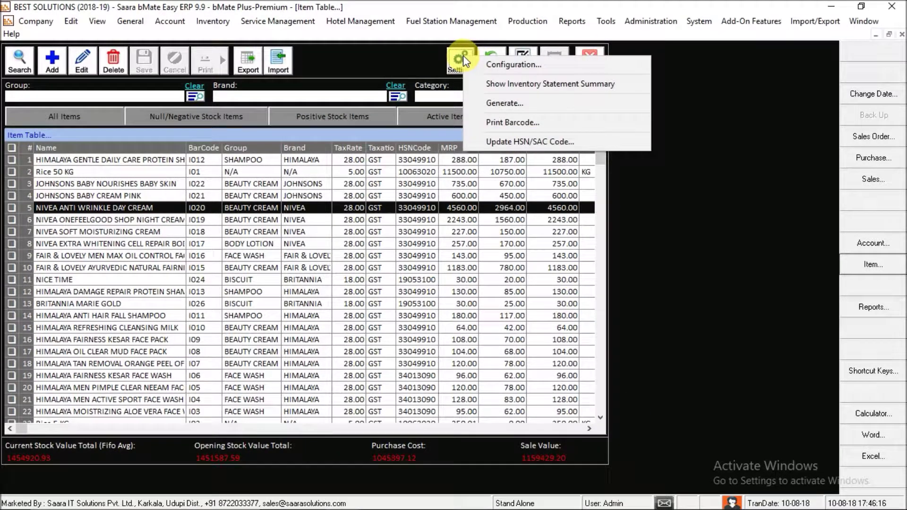
{"action": "left_click", "coordinate": [482, 83]}
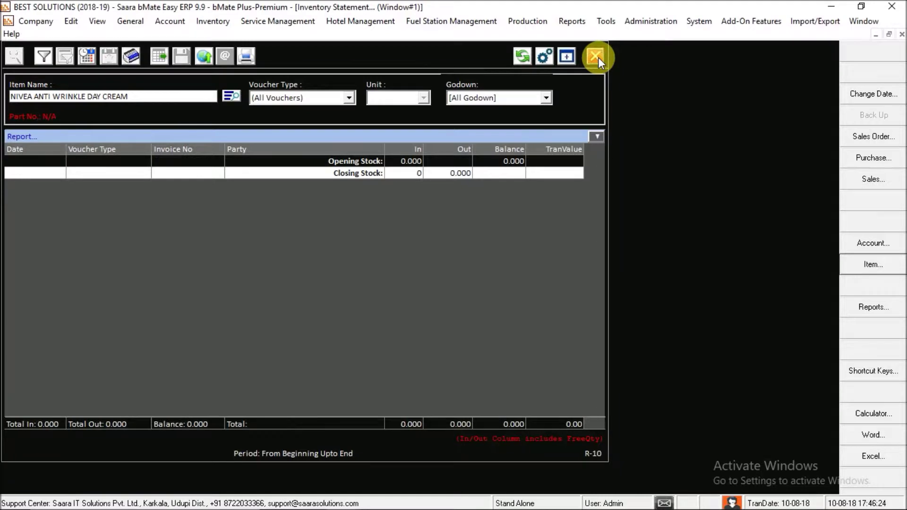
{"action": "left_click", "coordinate": [596, 56]}
- Try to print barcodes from the item table without any item checked
{"action": "left_click", "coordinate": [469, 66]}
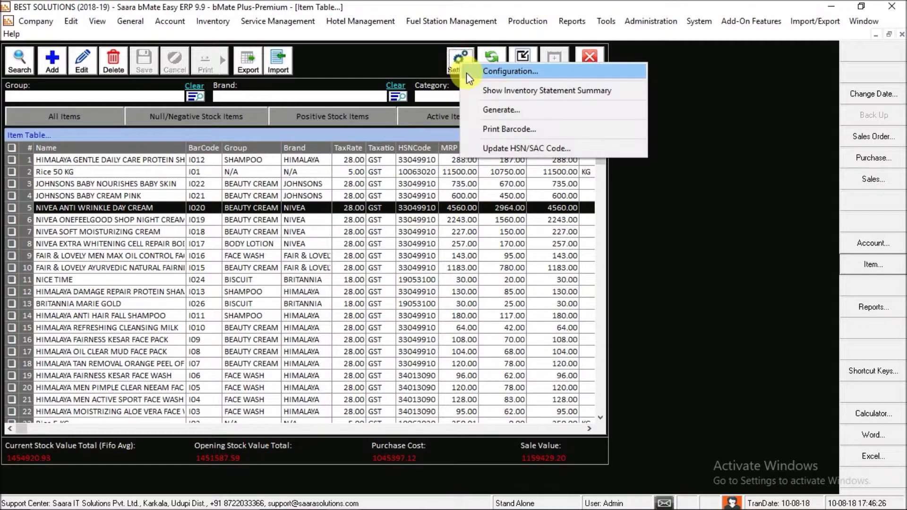
{"action": "left_click", "coordinate": [483, 130]}
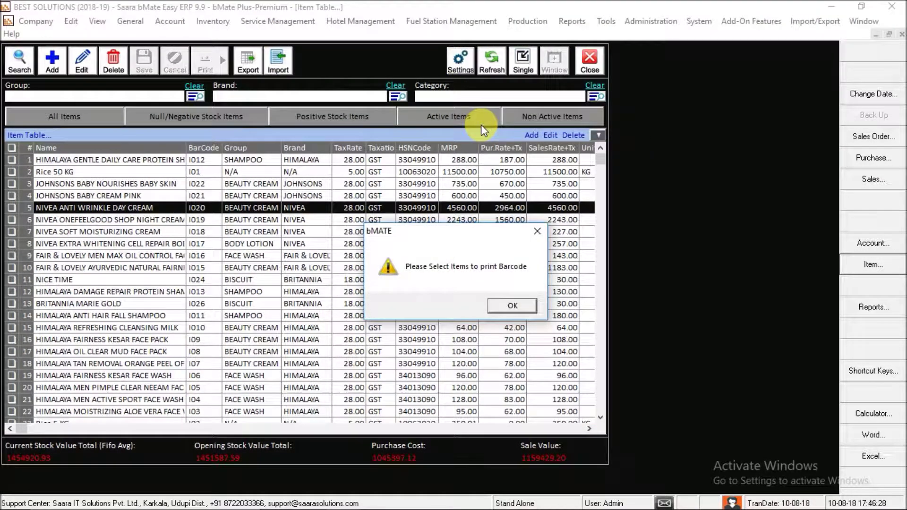
{"action": "left_click", "coordinate": [496, 305]}
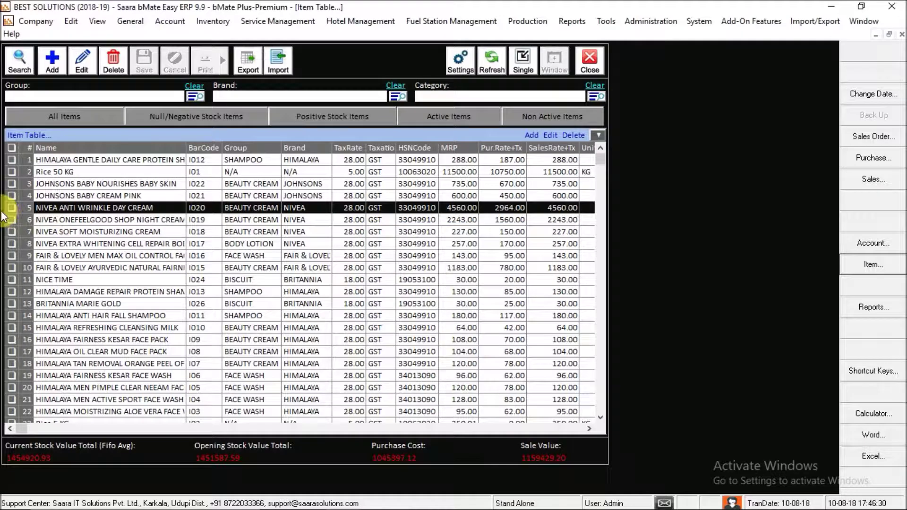
- Review the options for updating the HSN/SAC code by group, brand and category, and close them without updating
{"action": "left_click", "coordinate": [457, 63]}
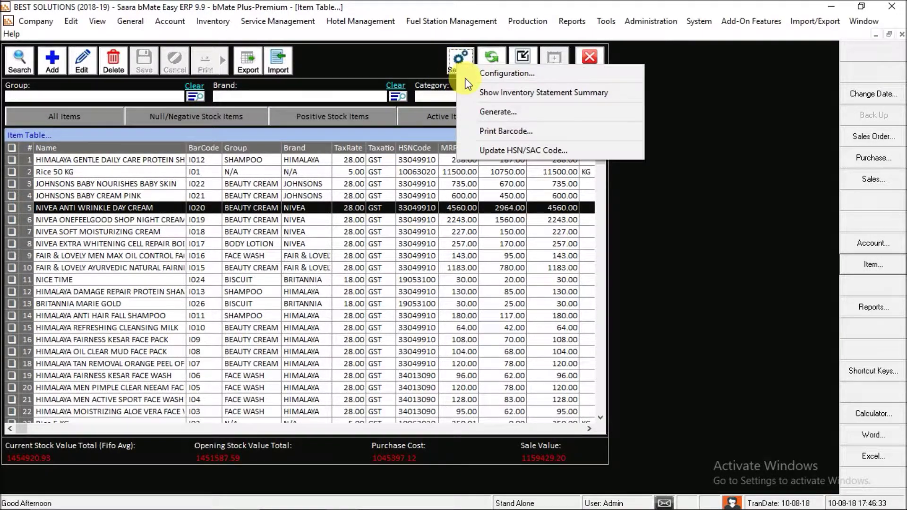
{"action": "left_click", "coordinate": [492, 149]}
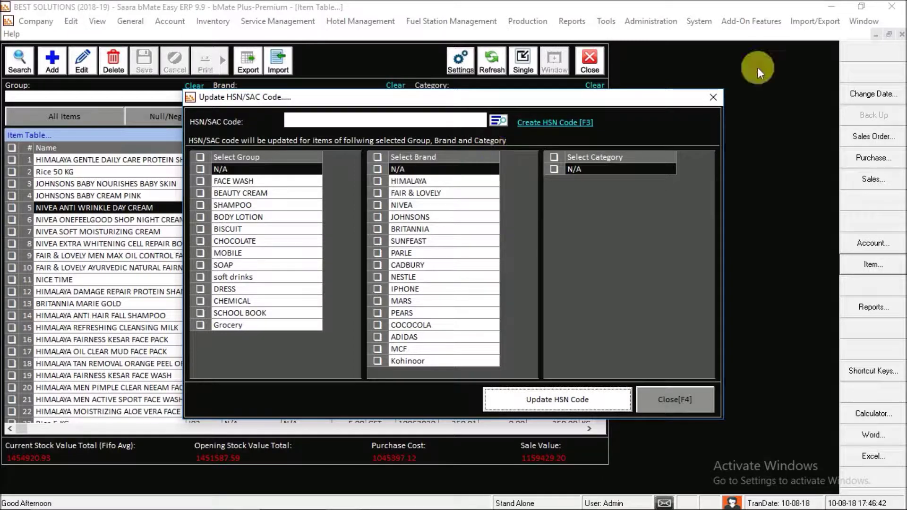
{"action": "left_click", "coordinate": [717, 93]}
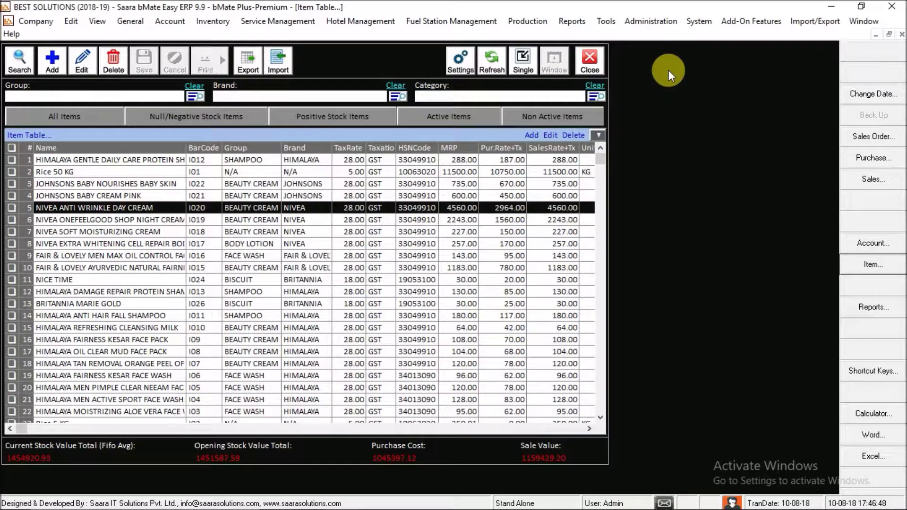
- View NIVEA ANTI WRINKLE DAY CREAM as a single item record, and return to the item table with its group and brand filters cleared
{"action": "left_click", "coordinate": [521, 60]}
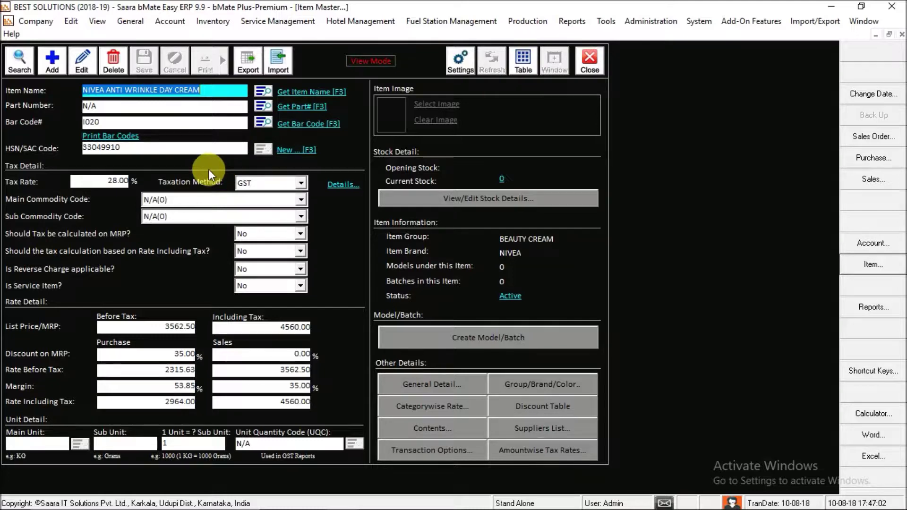
{"action": "left_click", "coordinate": [529, 58]}
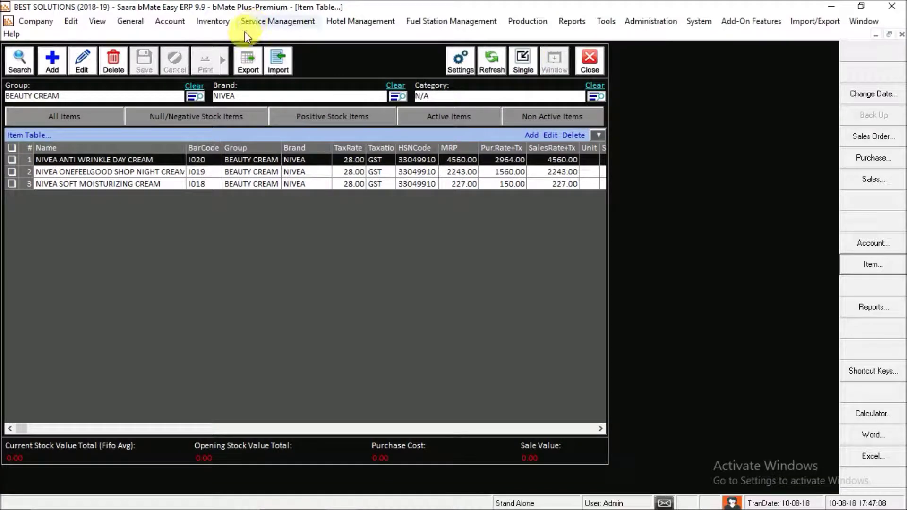
{"action": "left_click", "coordinate": [199, 86]}
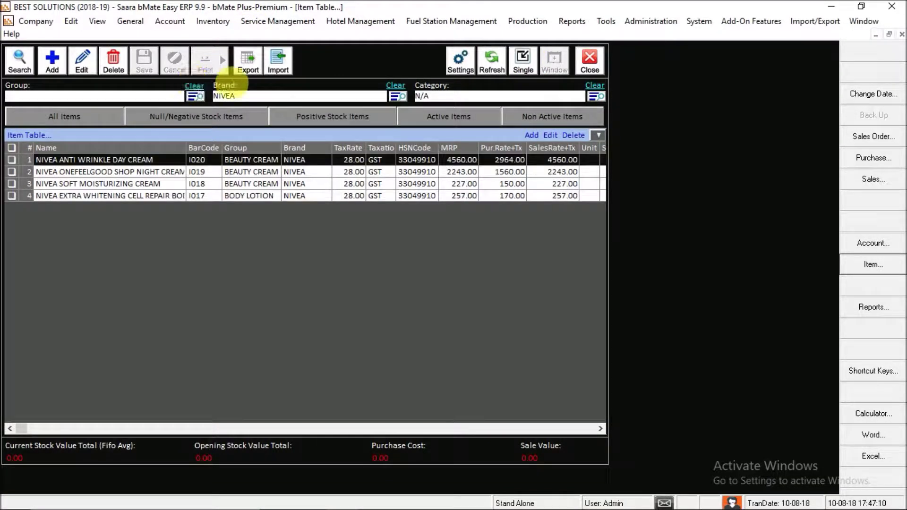
{"action": "left_click", "coordinate": [397, 87]}
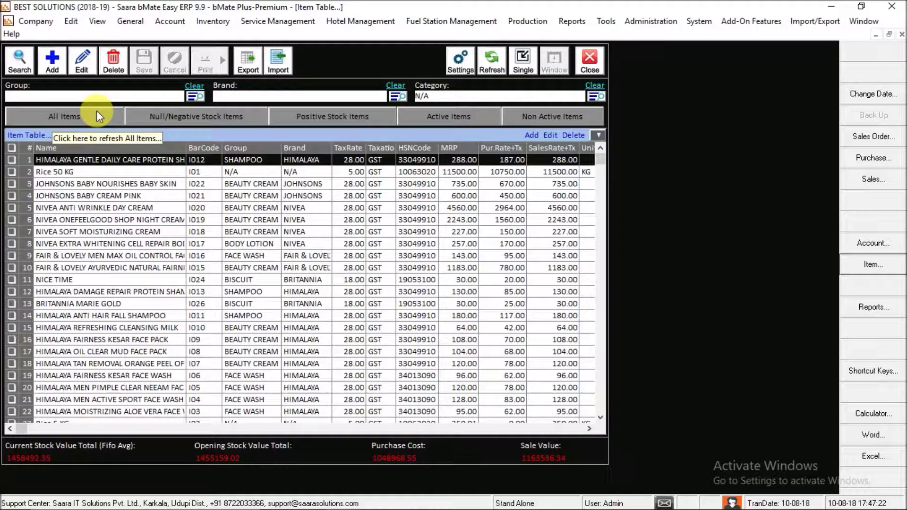
- Look through the null/negative stock, positive stock, active and non-active item lists, ending on all items
{"action": "left_click", "coordinate": [262, 120]}
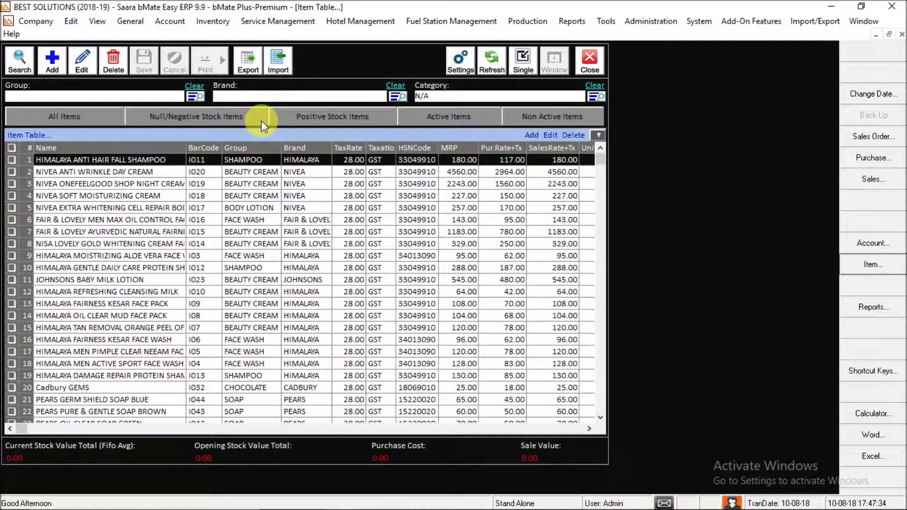
{"action": "left_click", "coordinate": [303, 121]}
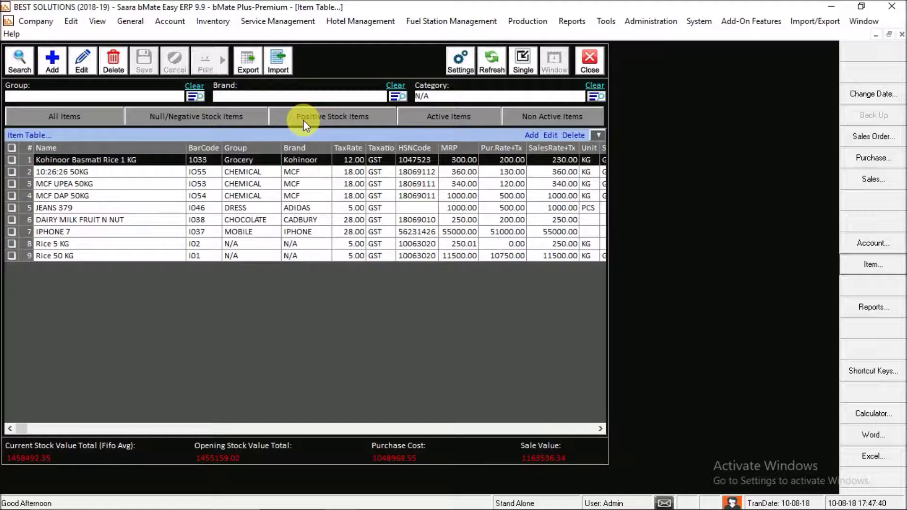
{"action": "left_click", "coordinate": [425, 117]}
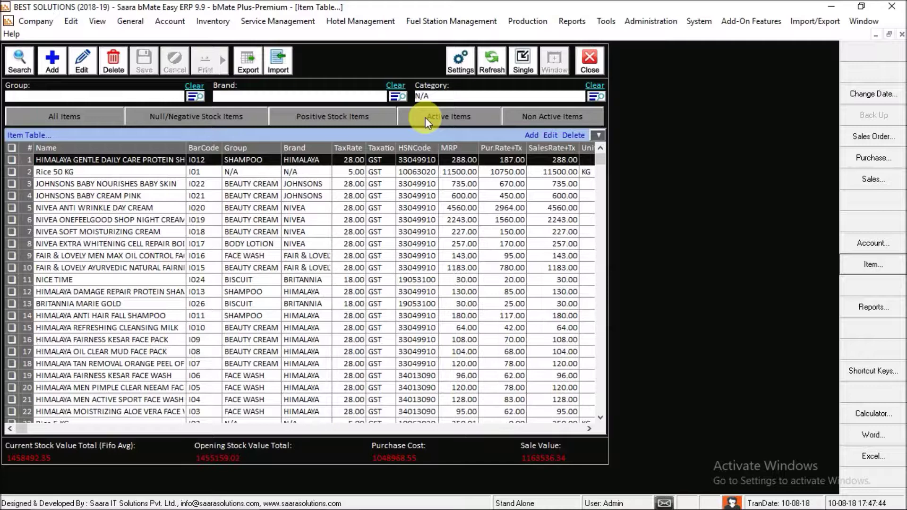
{"action": "left_click", "coordinate": [517, 118]}
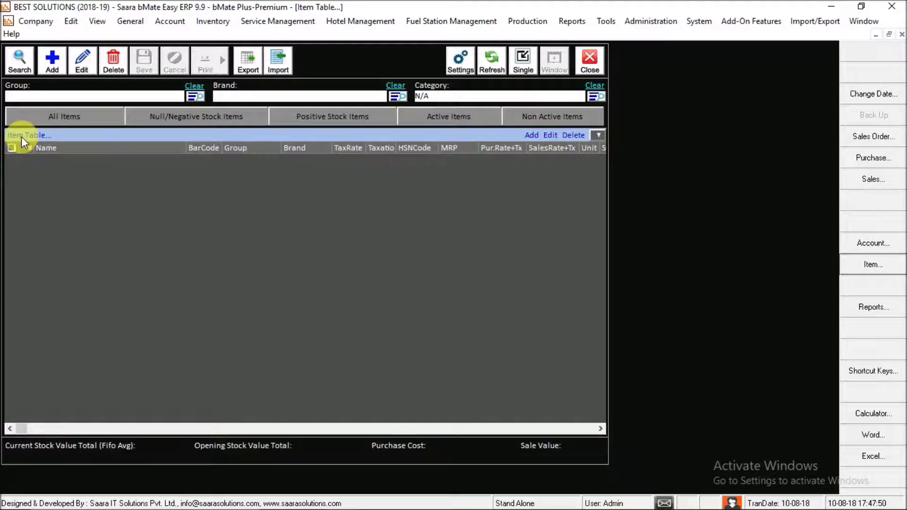
{"action": "left_click", "coordinate": [53, 117]}
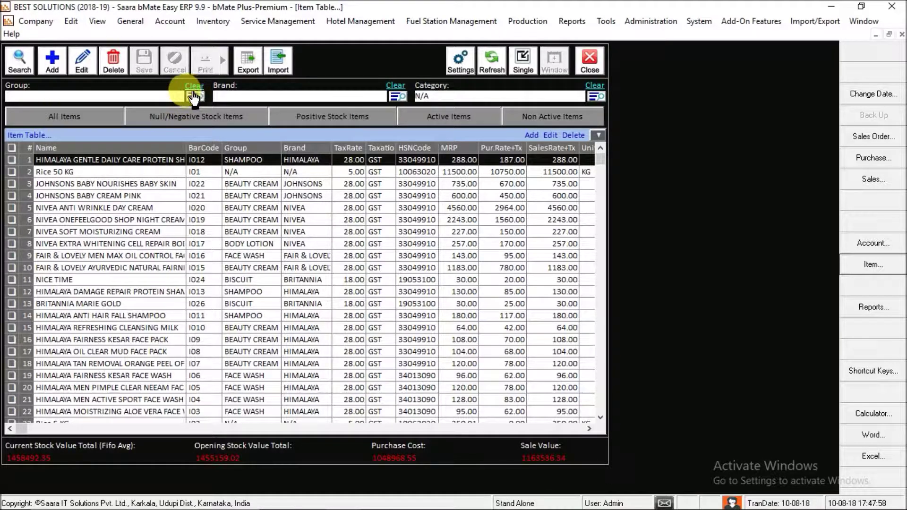
- Filter the item table by the BODY LOTION group and refresh the list
{"action": "left_click", "coordinate": [161, 97]}
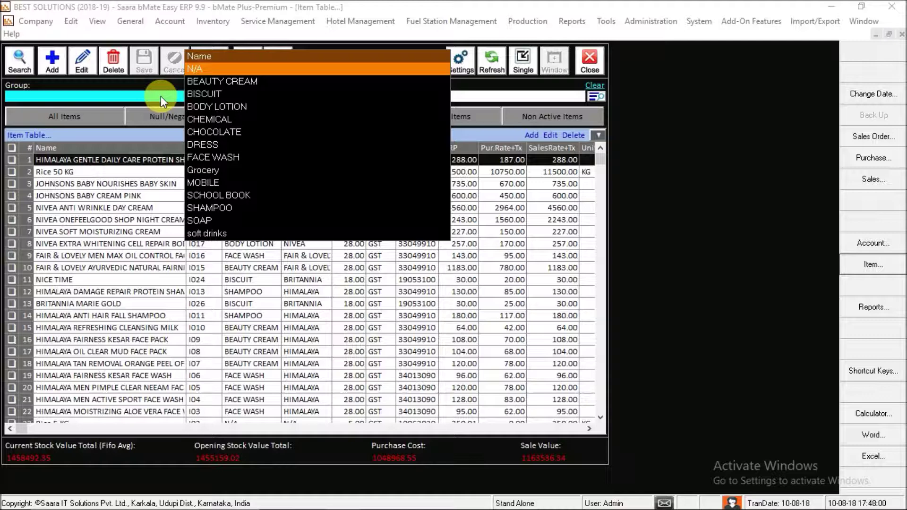
{"action": "key", "text": "Down"}
{"action": "key", "text": "Down"}
{"action": "key", "text": "Down"}
{"action": "key", "text": "Return"}
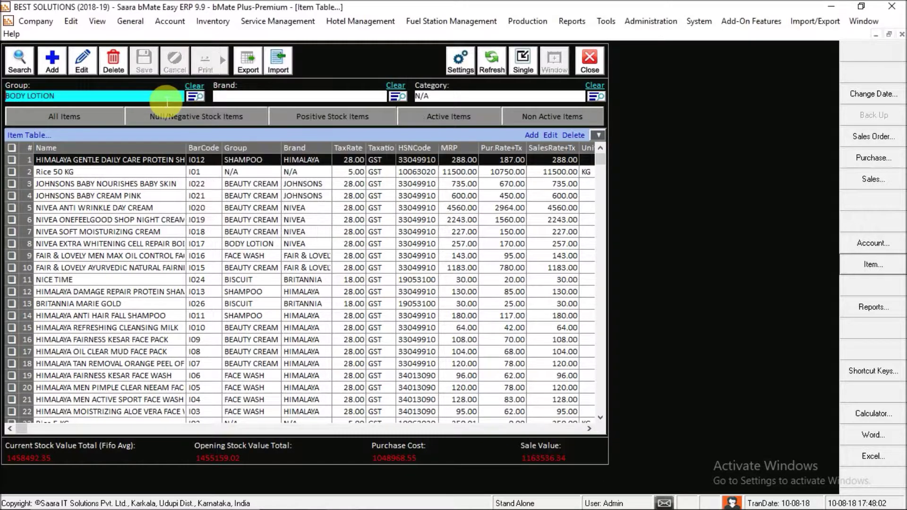
{"action": "left_click", "coordinate": [494, 59]}
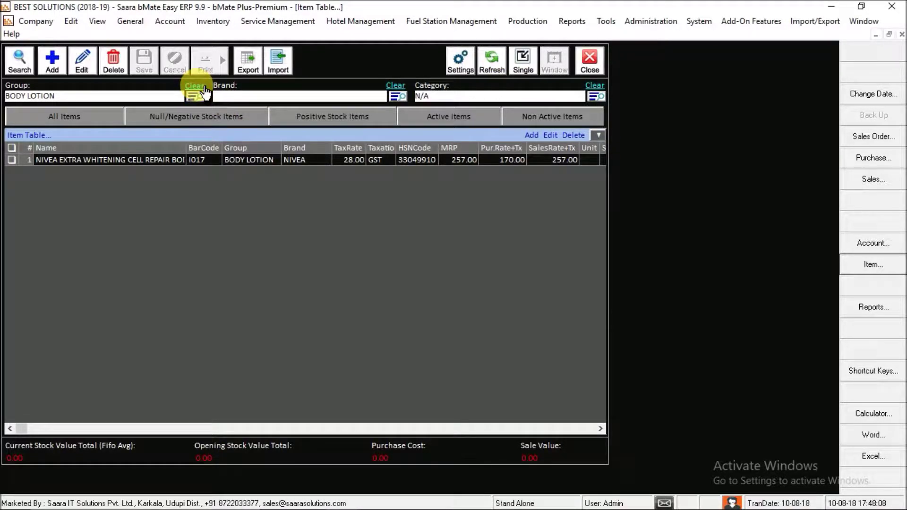
- Clear the group filter and close the item table
{"action": "left_click", "coordinate": [204, 87]}
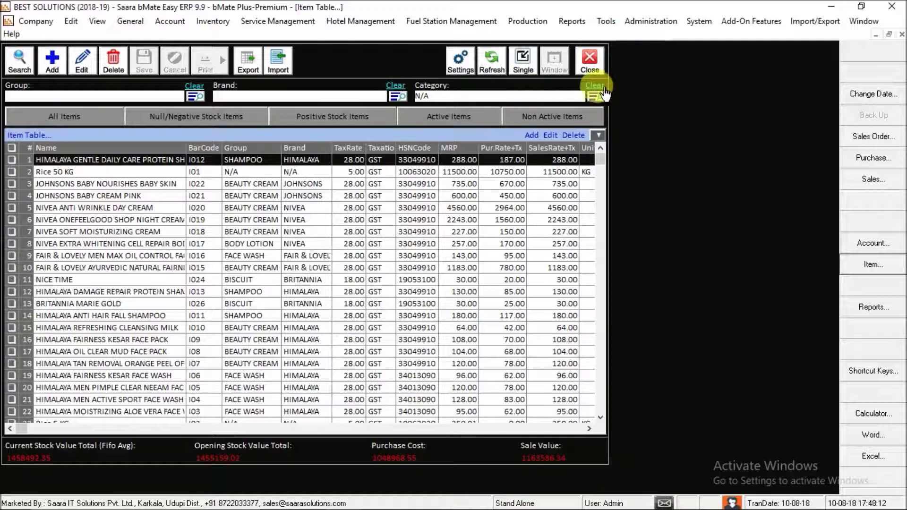
{"action": "left_click", "coordinate": [590, 58]}
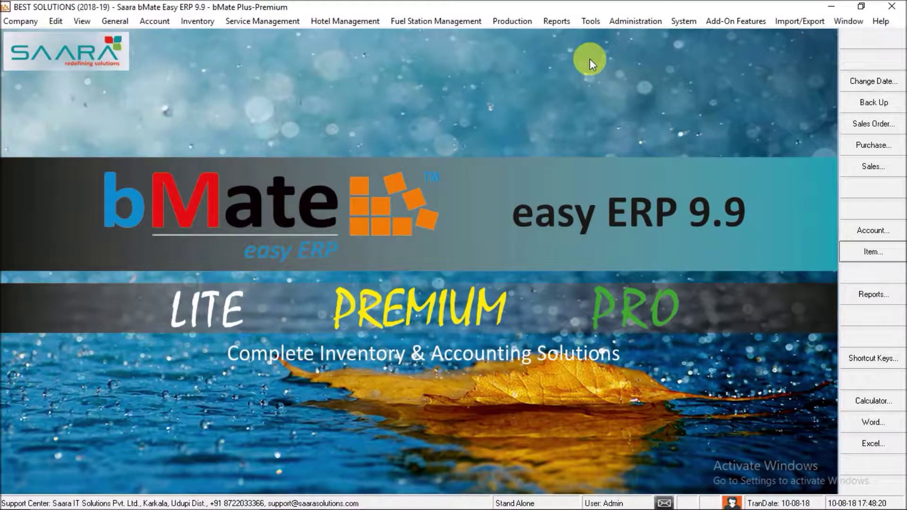